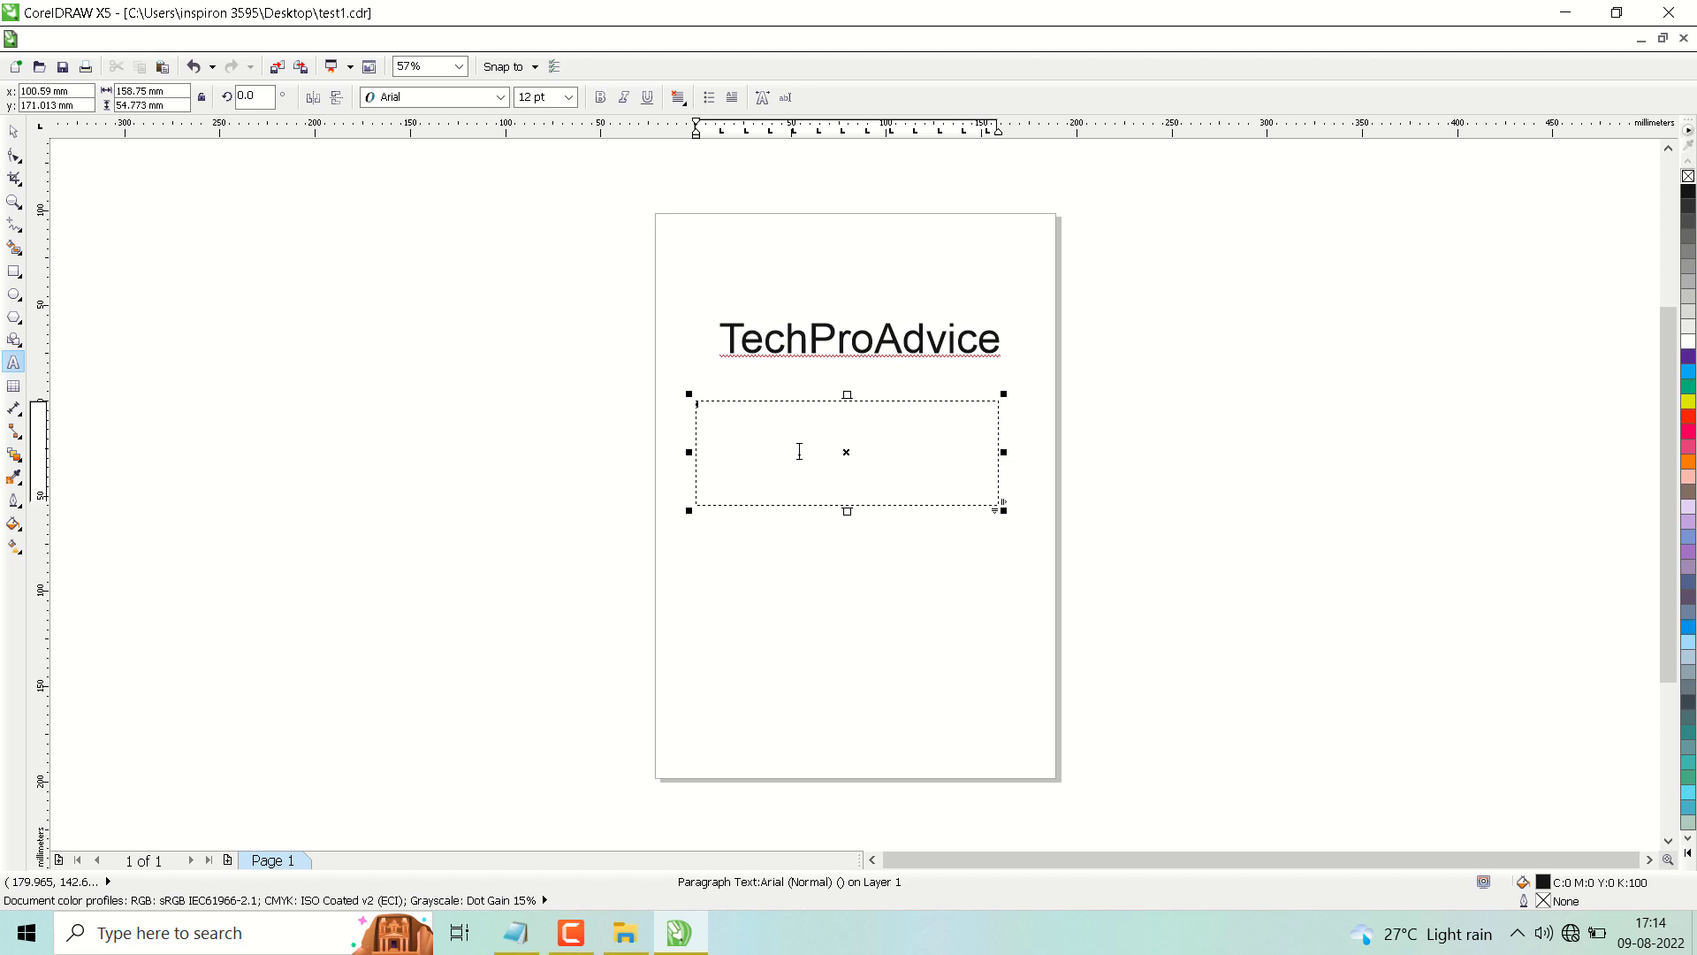
Choose a large text size and draw a paragraph text frame across the page
click(800, 451)
click(555, 98)
click(571, 99)
click(543, 334)
drag(480, 269, 1207, 584)
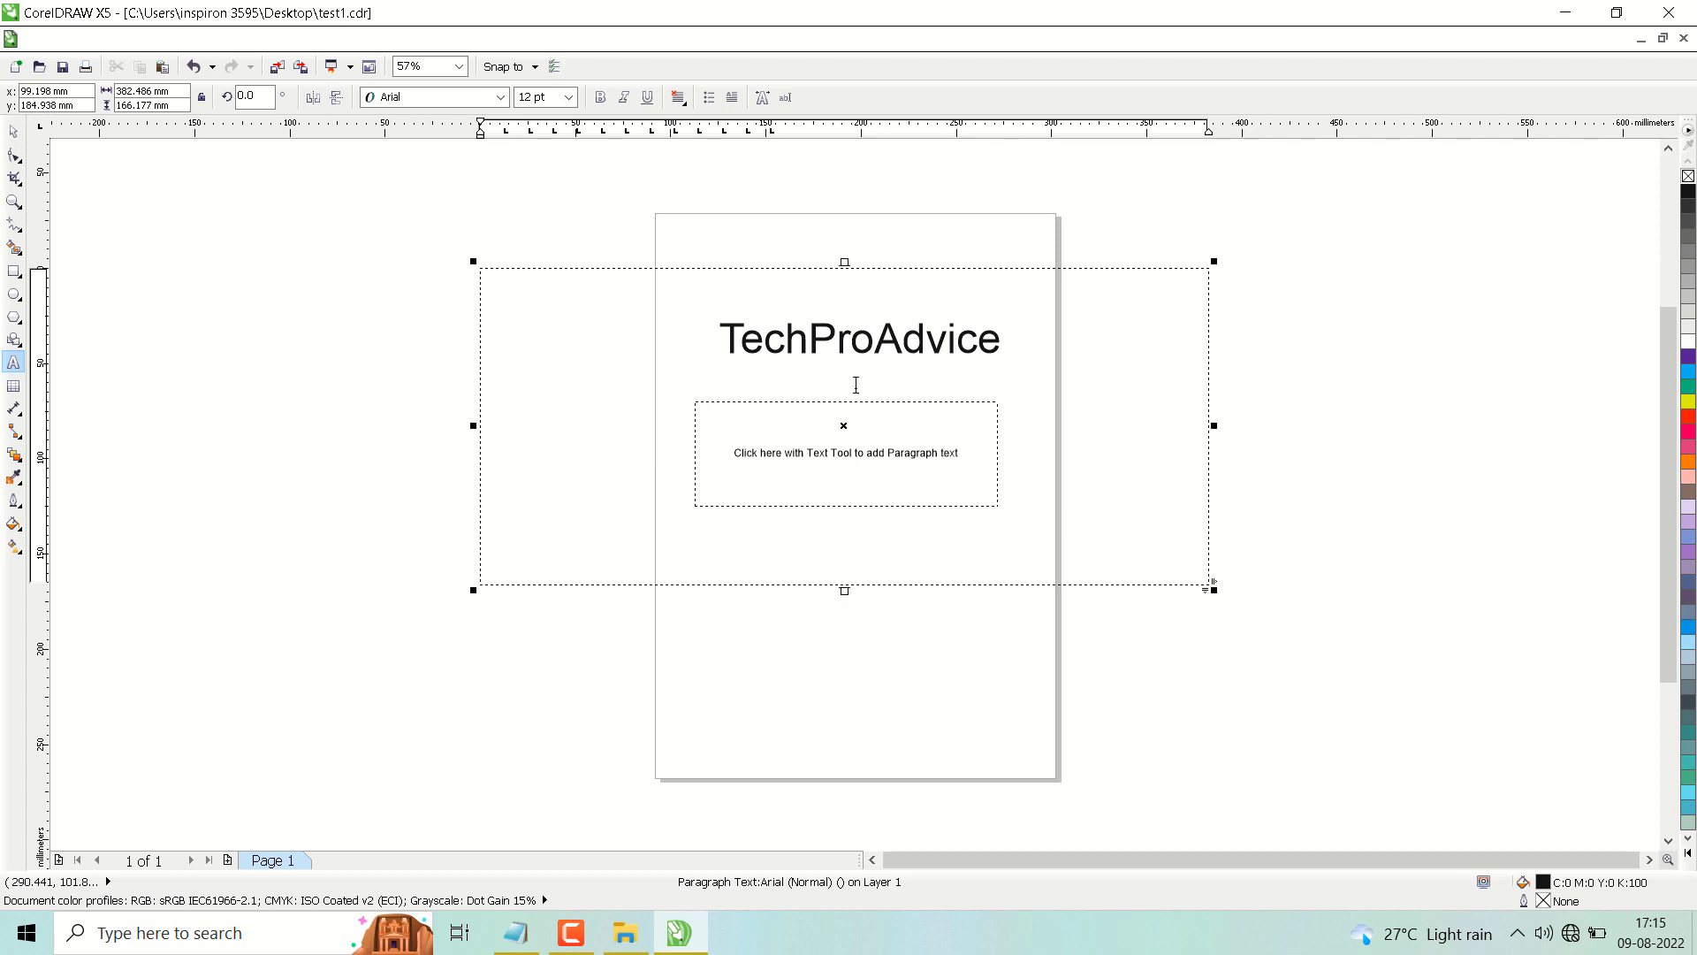
Select every text object on the page with the Pick tool and delete them
click(13, 130)
drag(231, 184, 1286, 656)
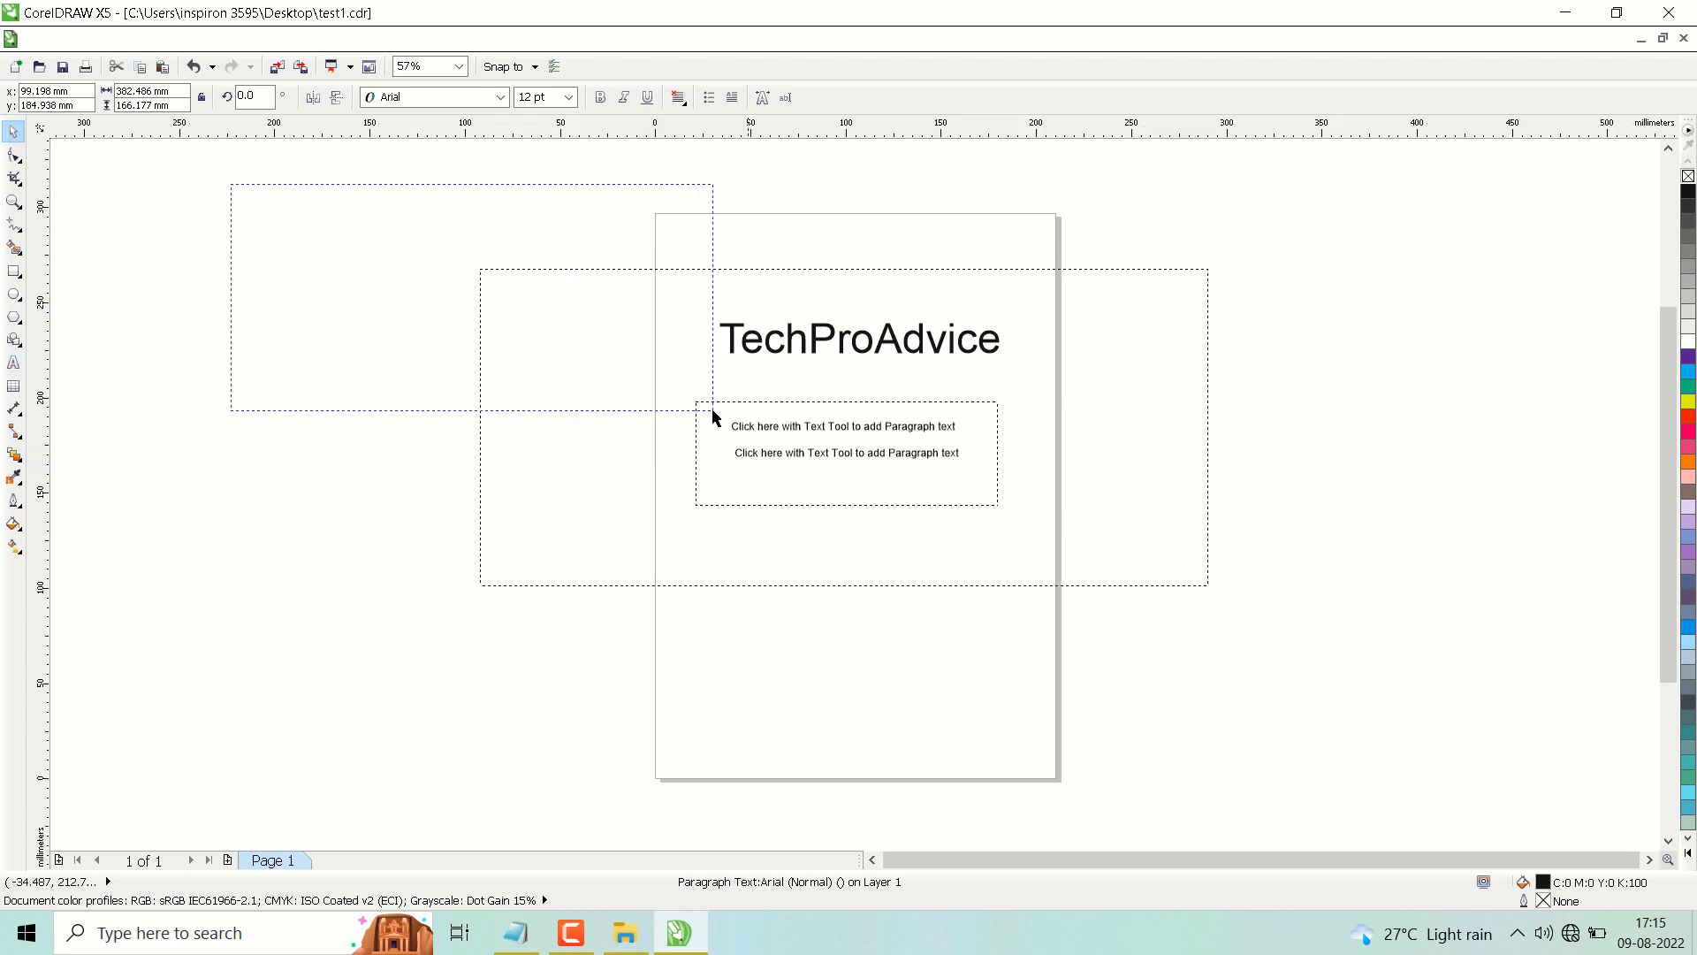
key(Delete)
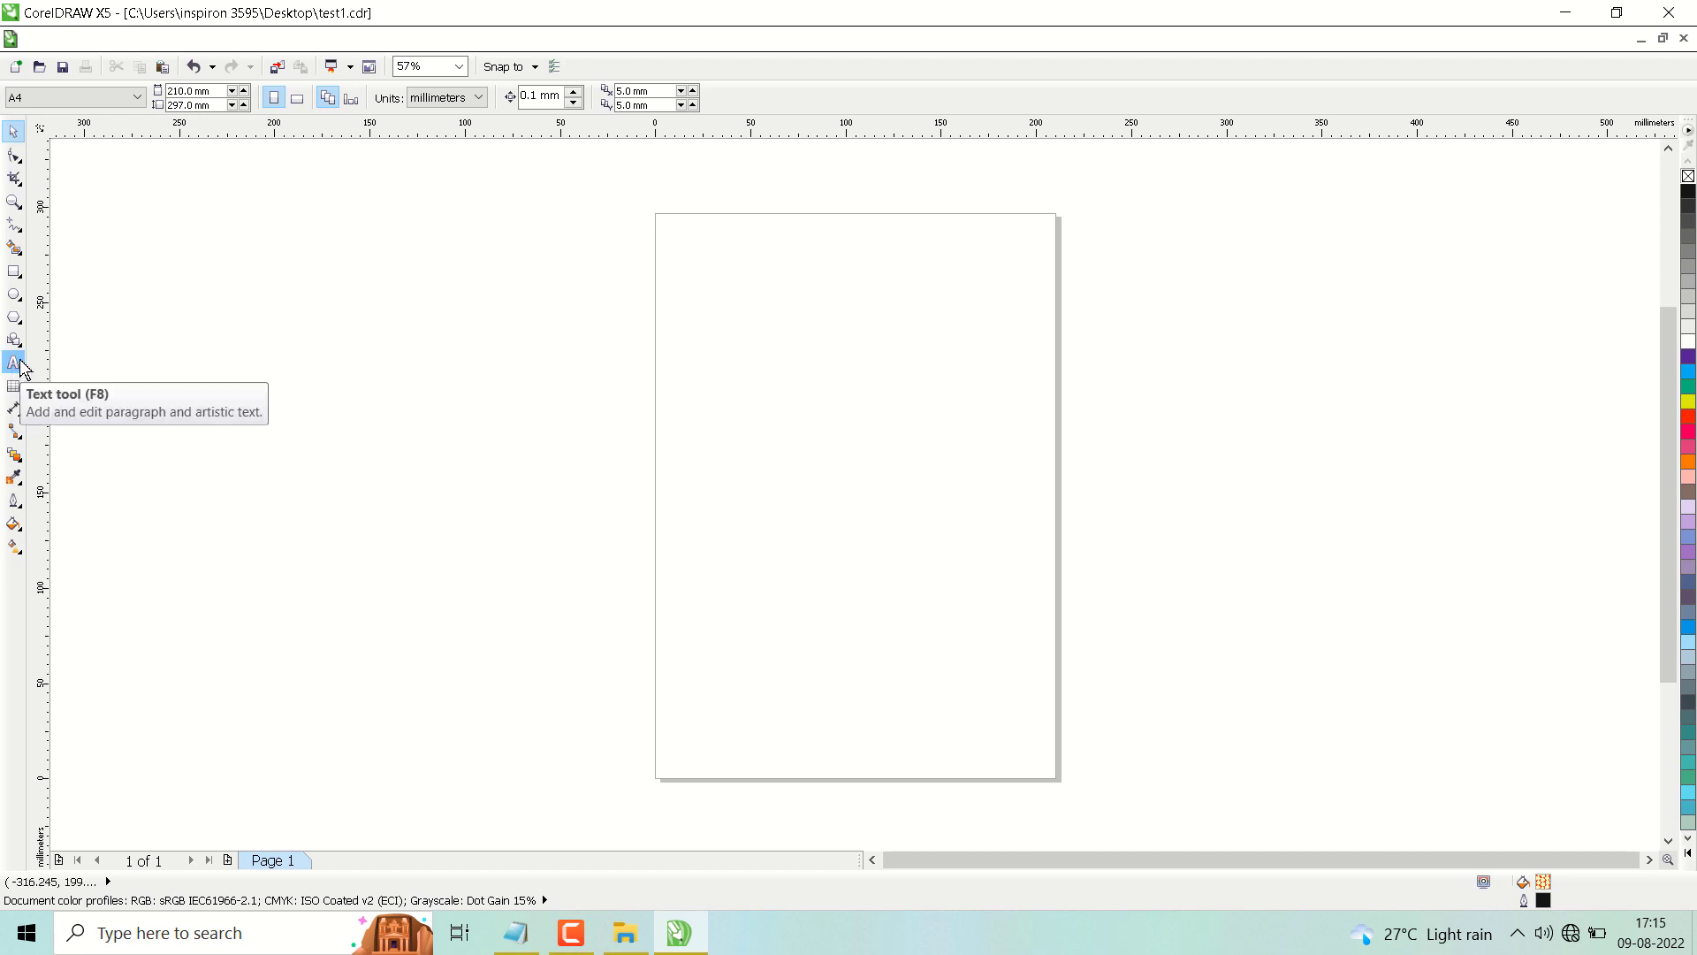
Draw a paragraph text frame near the page top and set its size to 48 pt
click(18, 363)
mouse_move(719, 293)
mouse_down()
mouse_move(989, 380)
mouse_move(993, 419)
mouse_up()
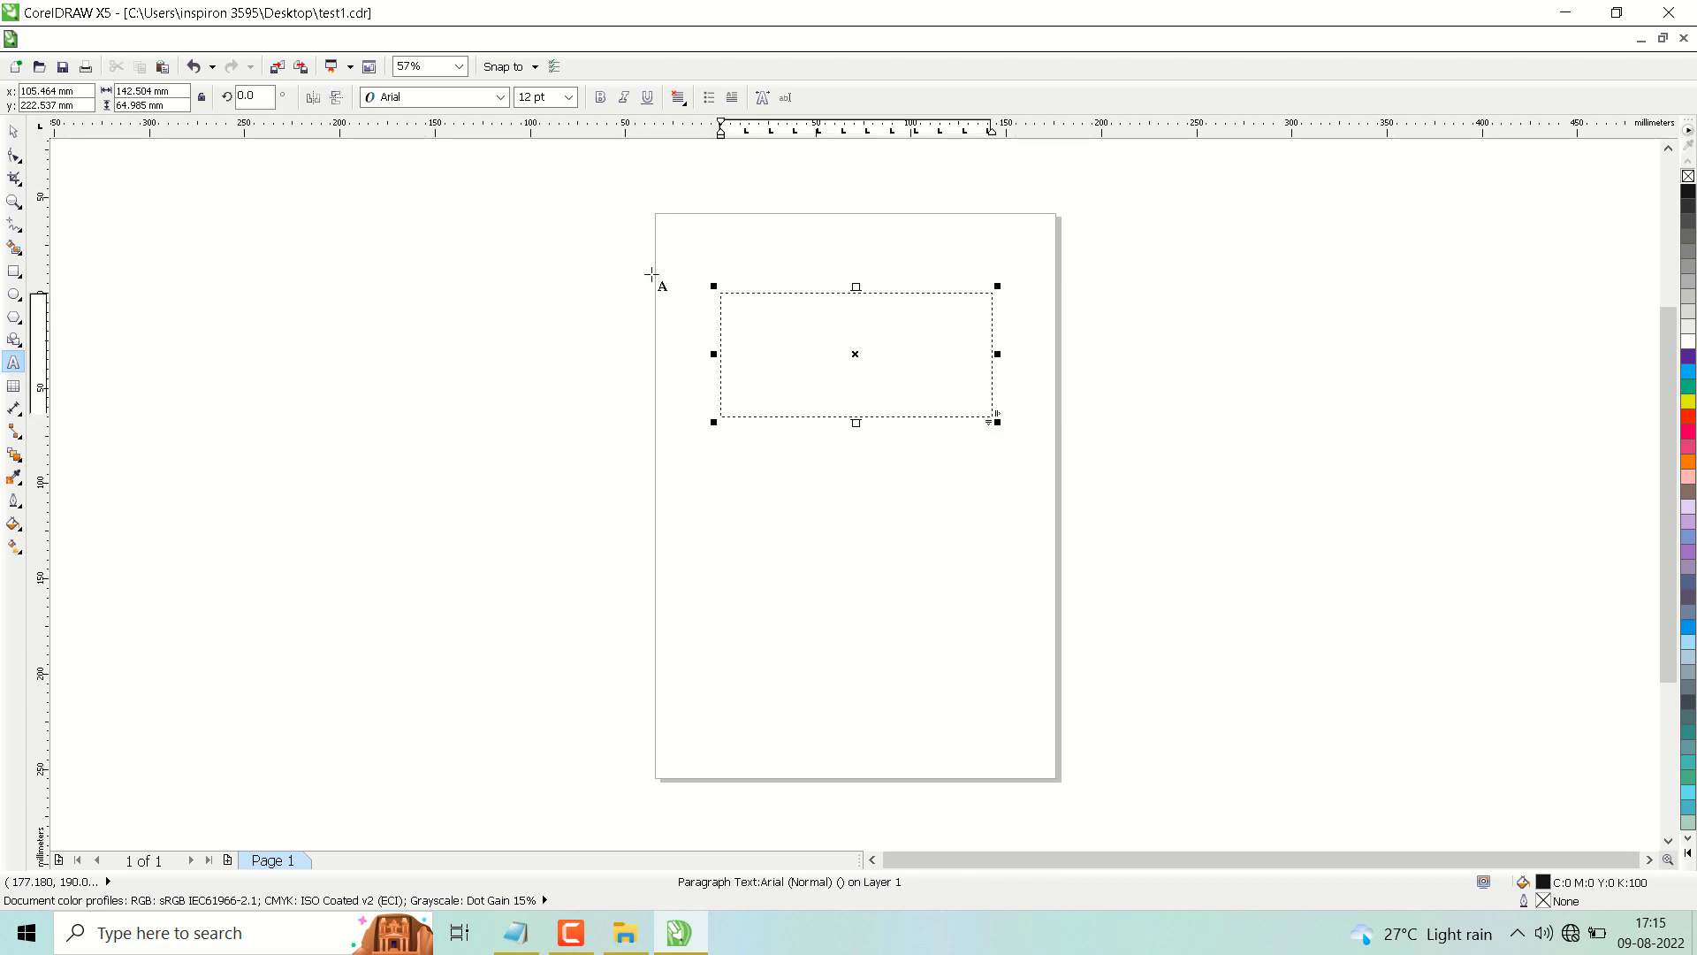
click(568, 96)
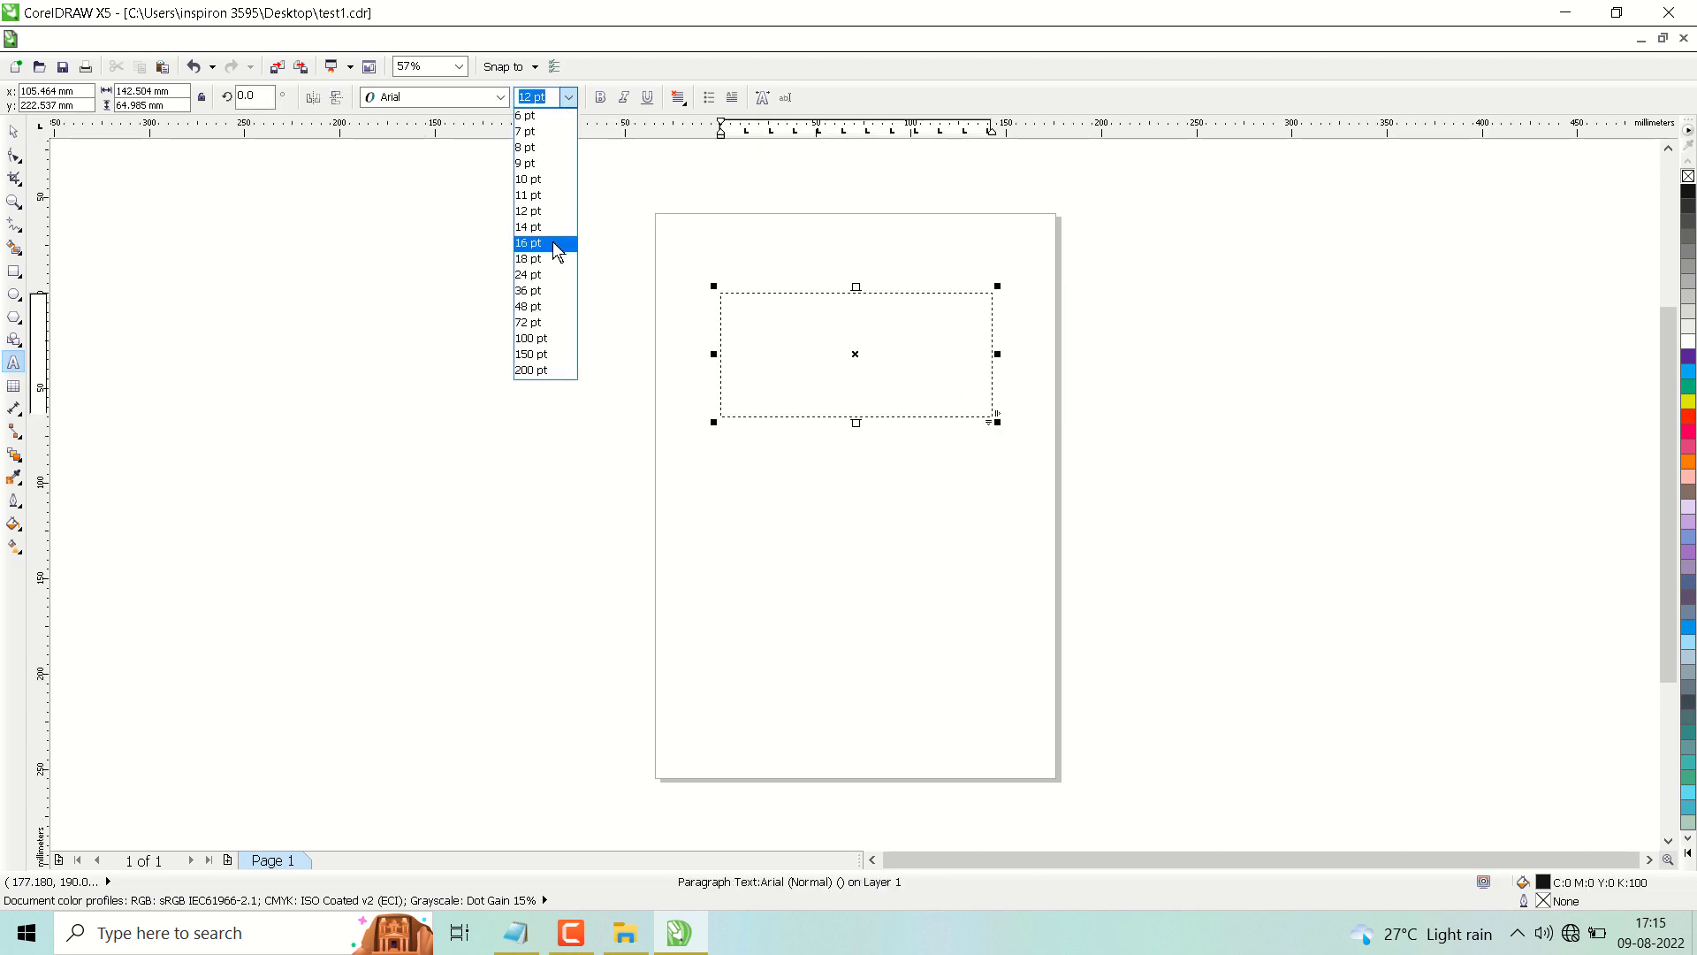
click(528, 304)
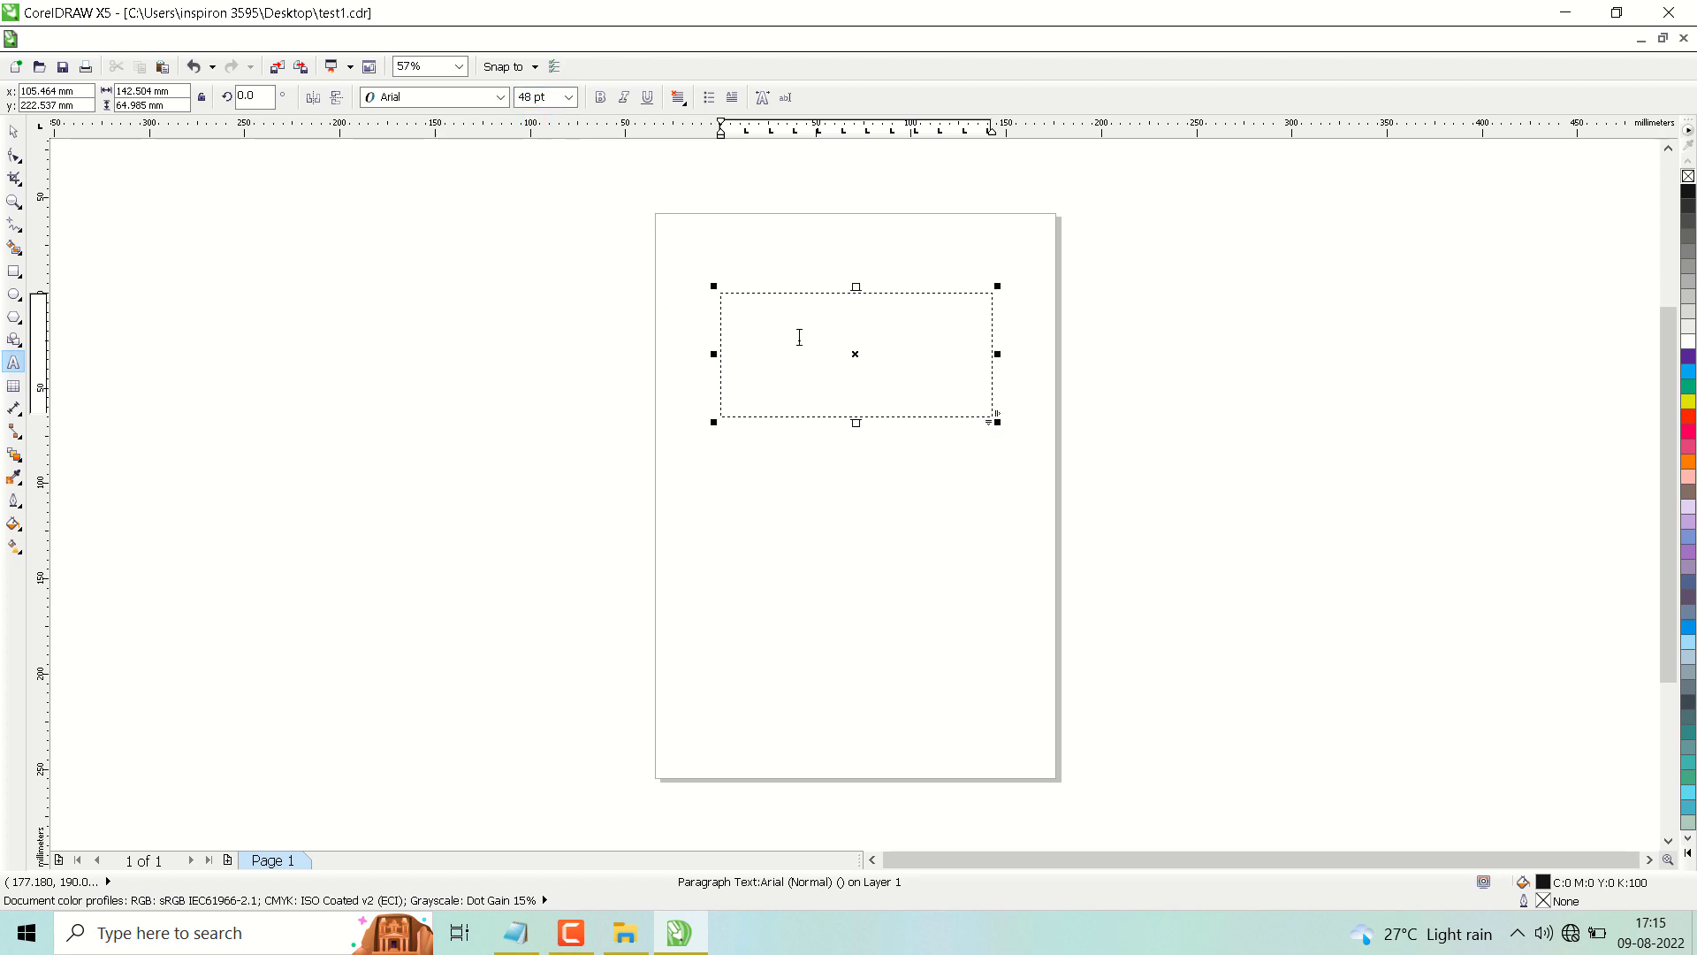
text(WE)
text(bNot)
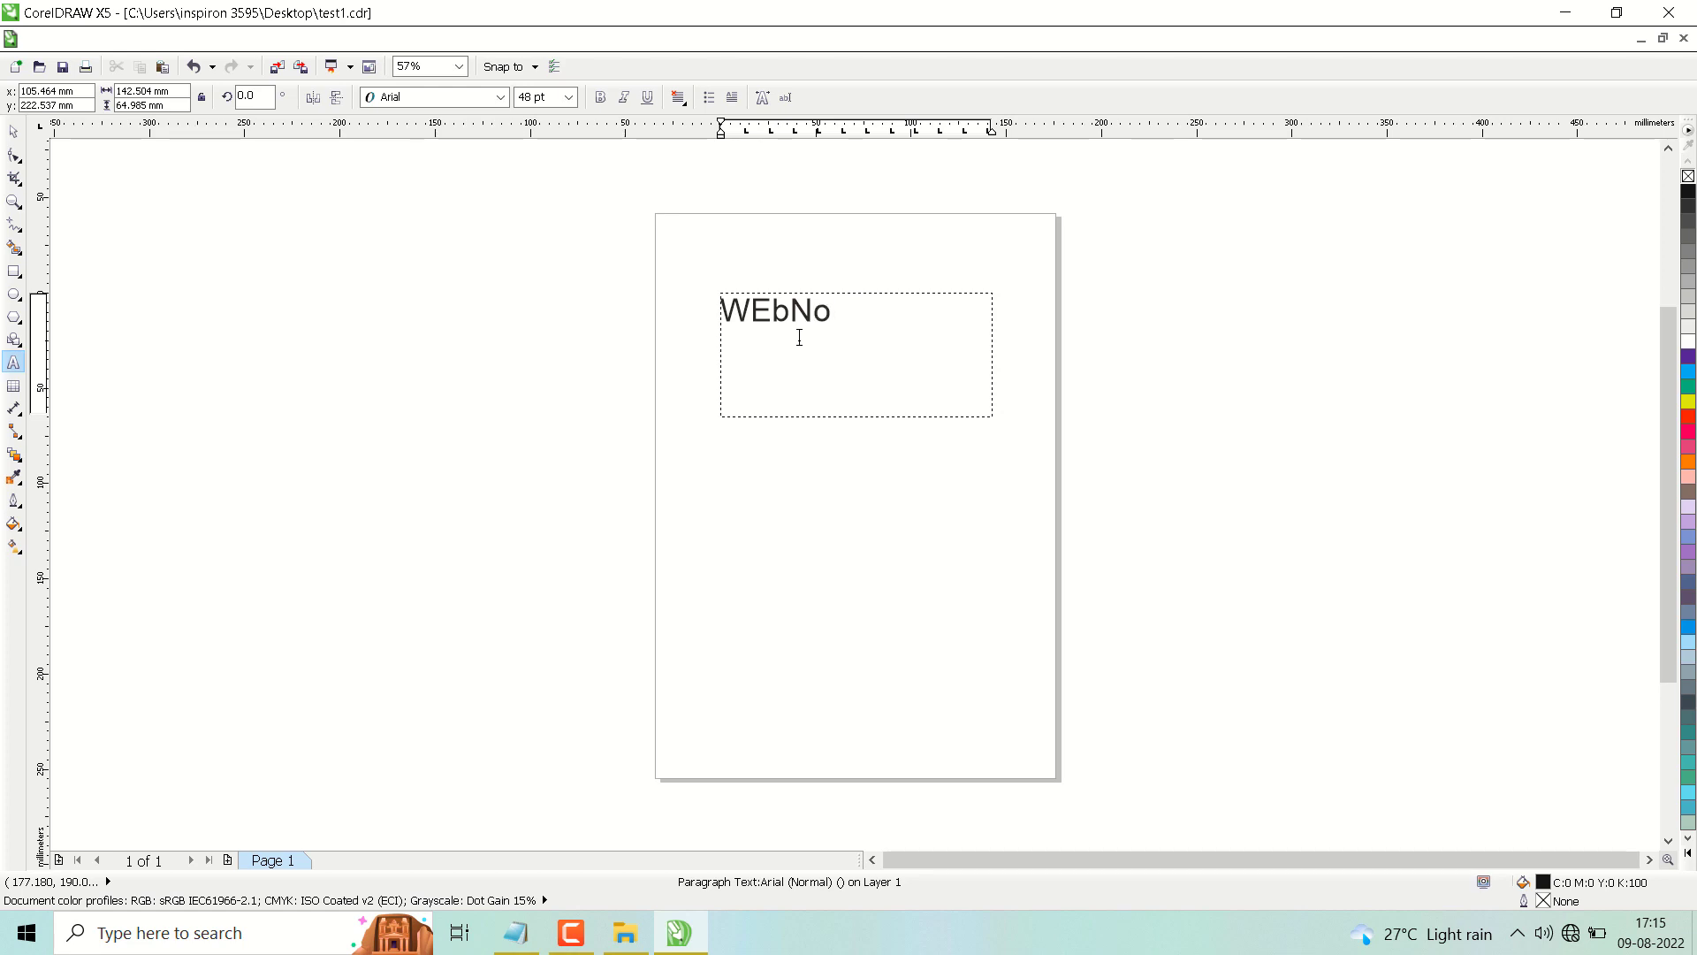
text(s)
Underline the word WEbNots and place the cursor after it
drag(861, 310, 712, 318)
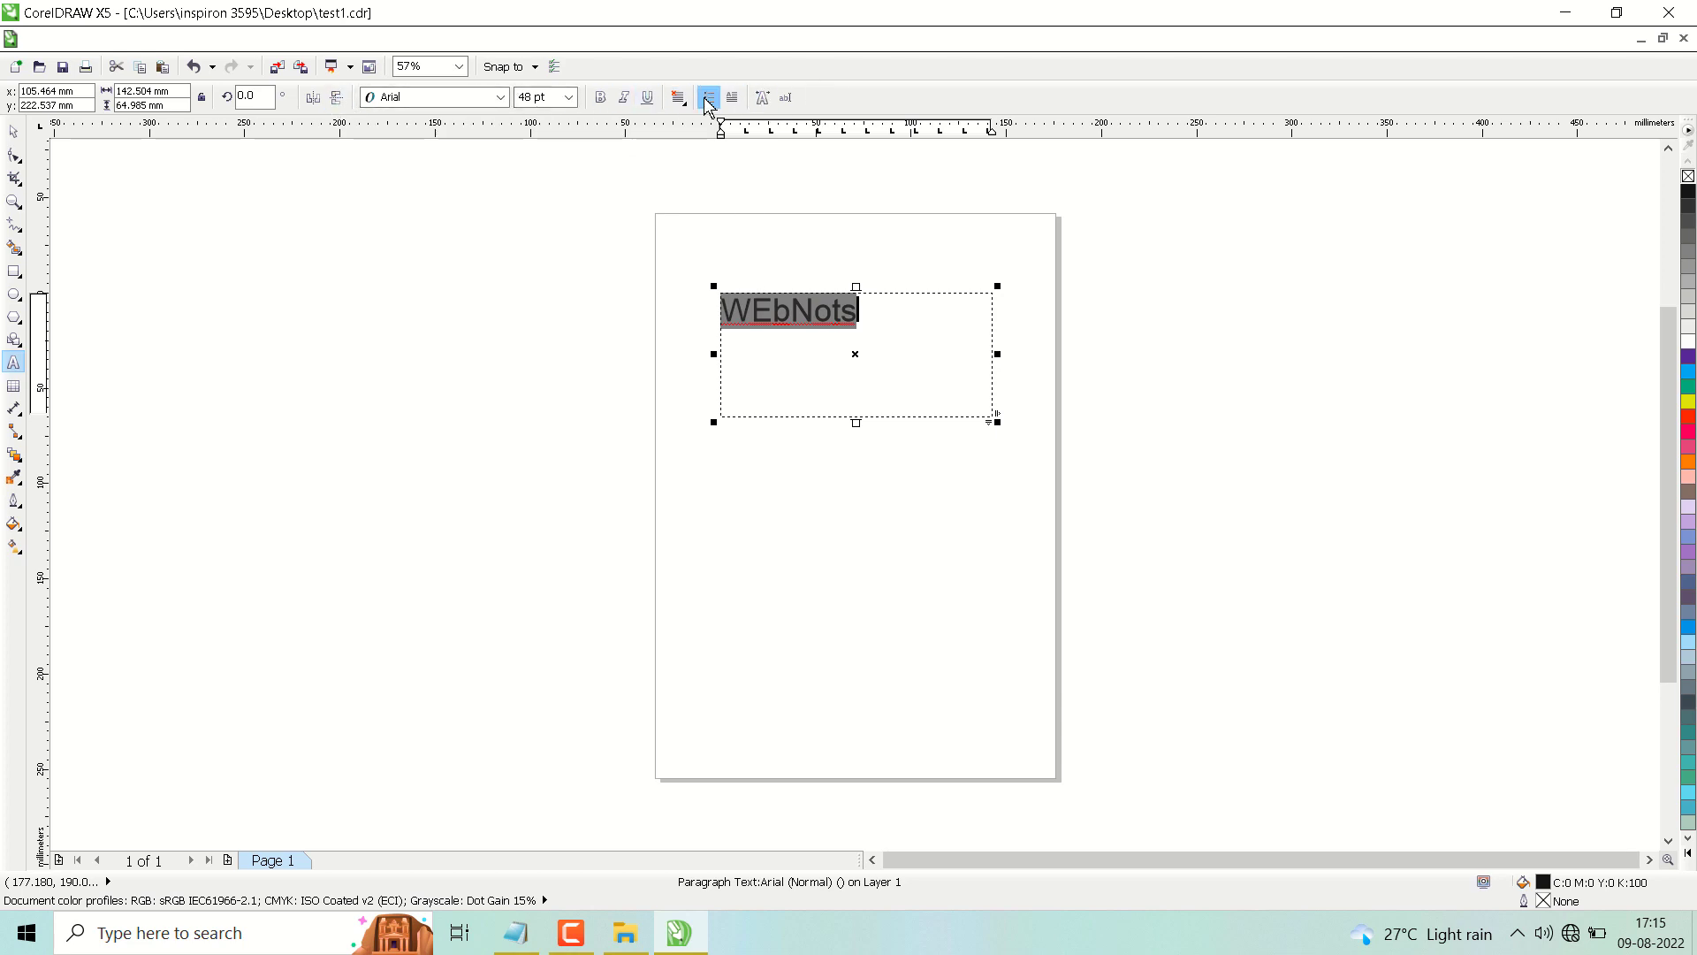
click(647, 99)
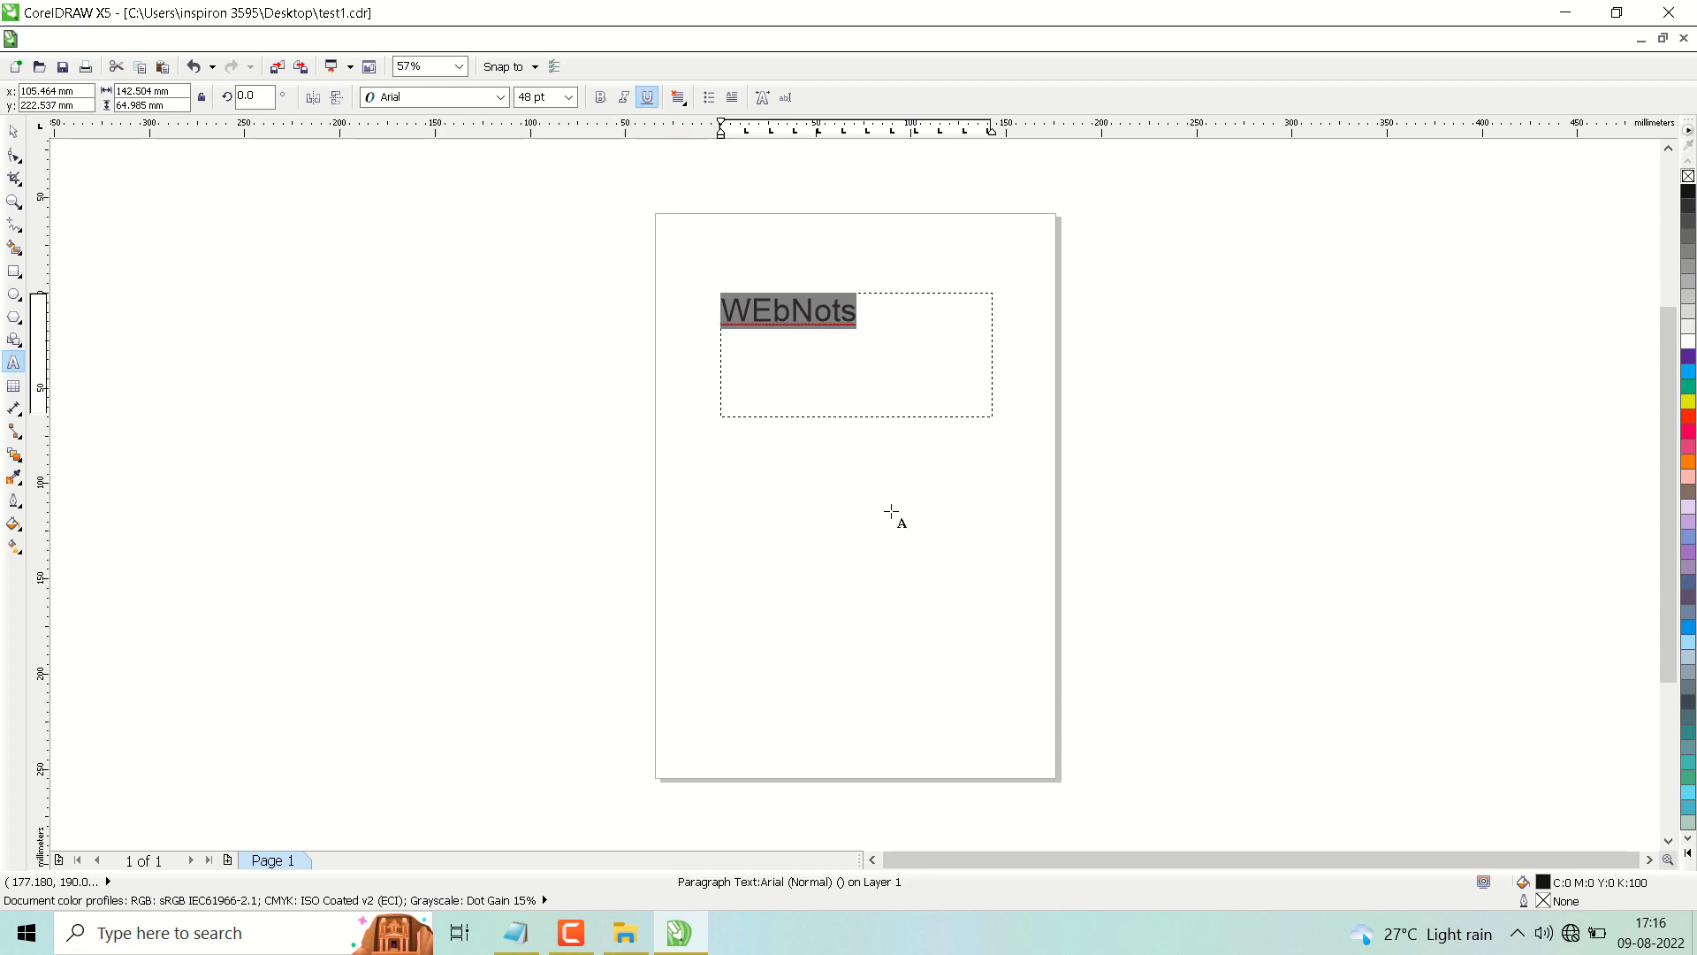
click(891, 512)
click(906, 315)
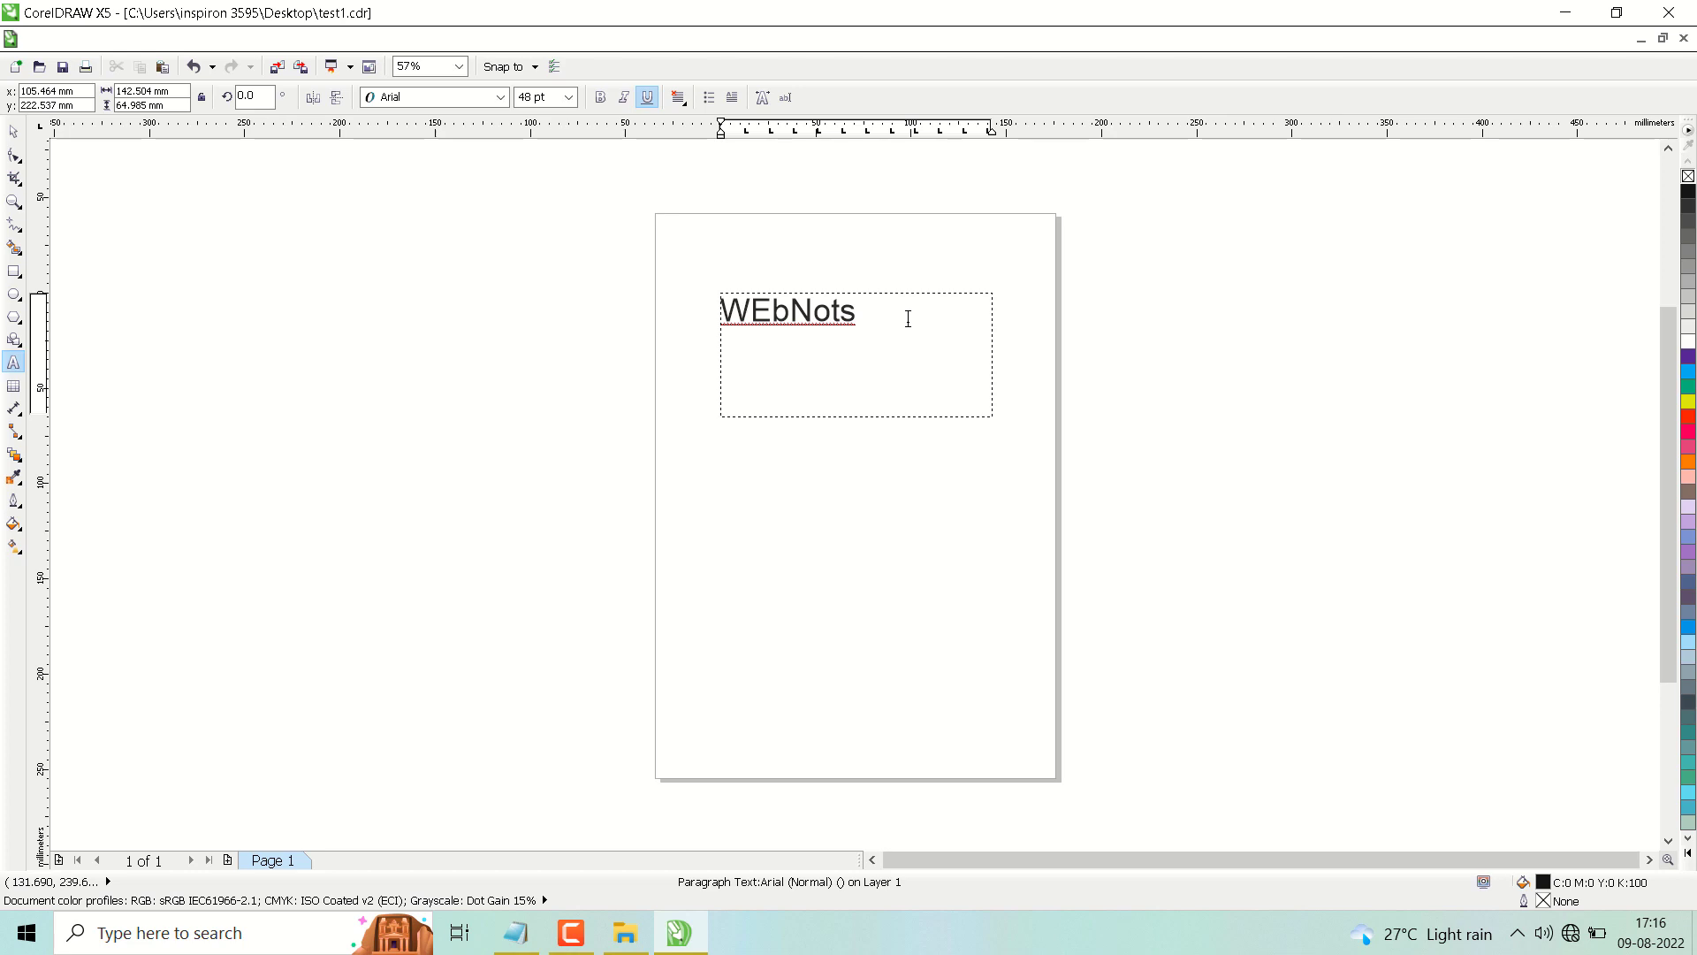
text(V)
text(ideos)
Select all of 'WEbNots Videos' and remove its underline with Ctrl+U
click(814, 558)
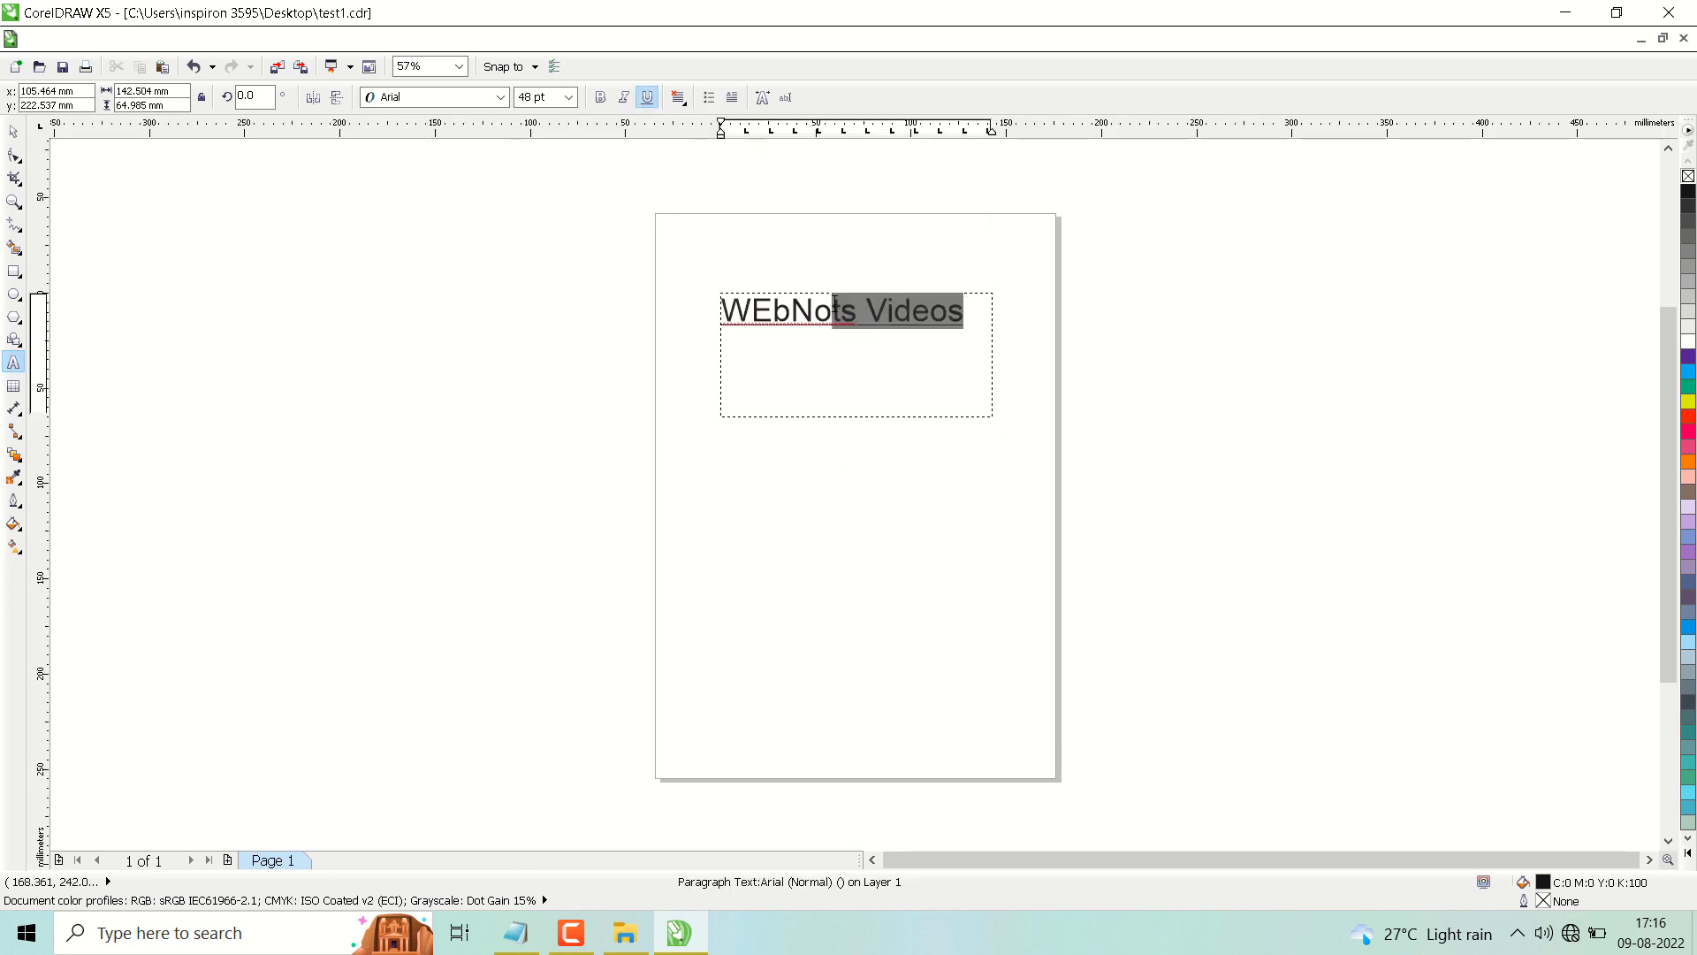
drag(977, 313, 673, 304)
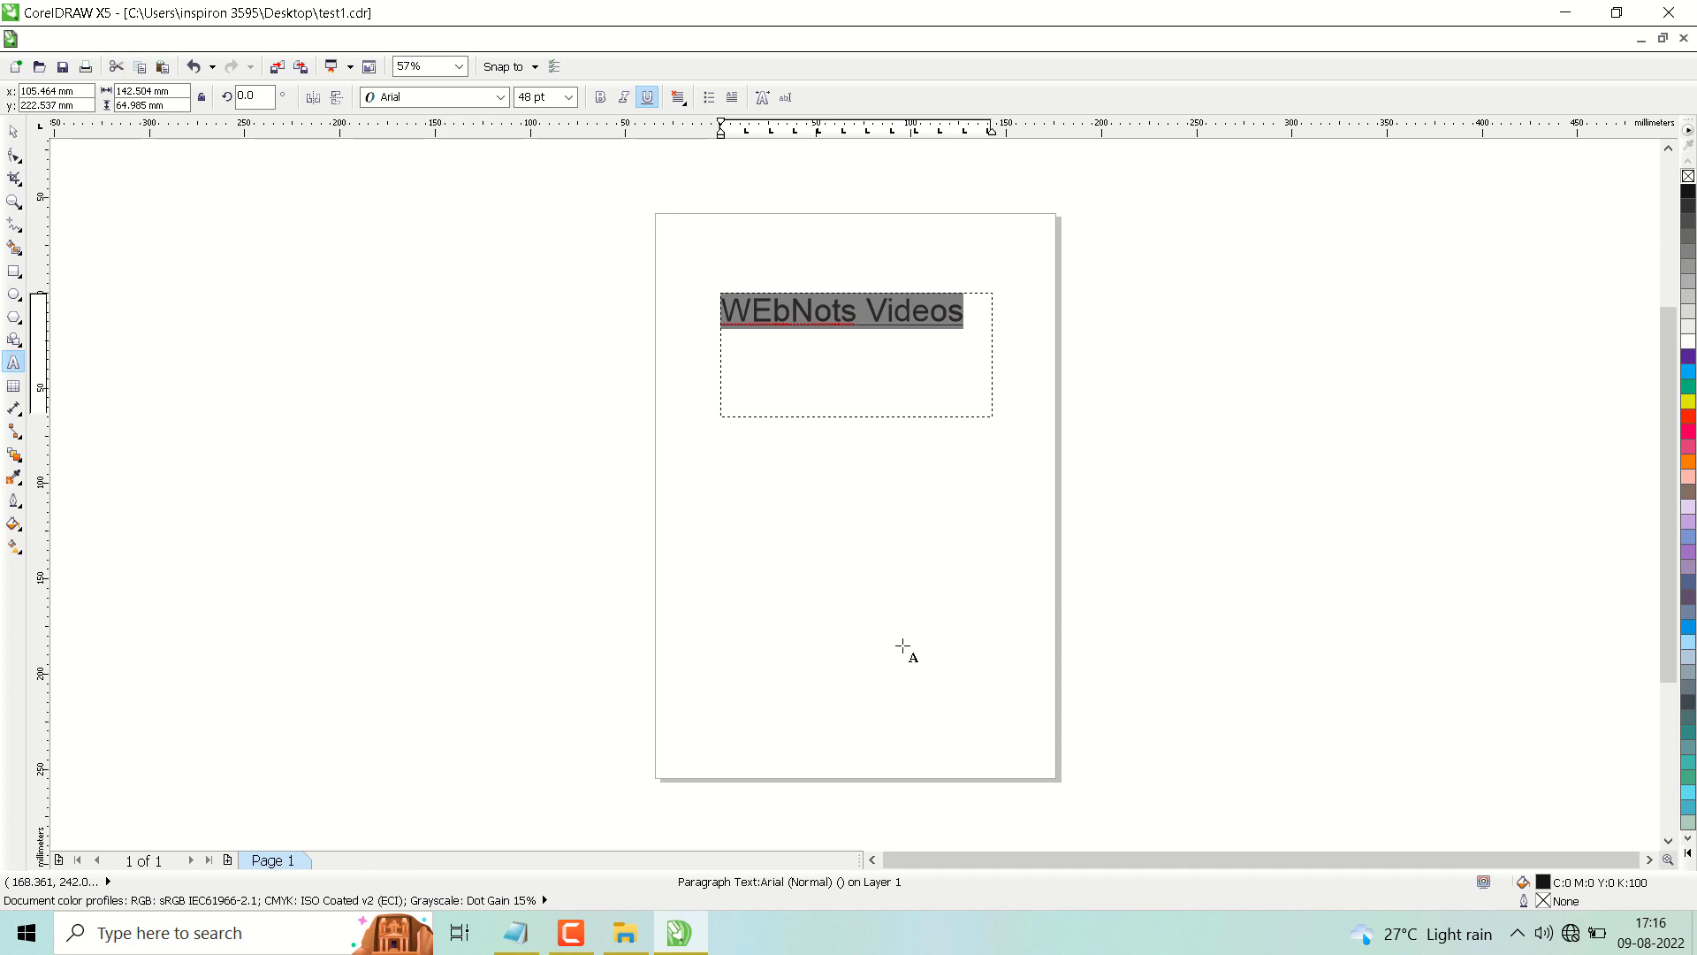
key(ctrl+u)
Select the whole phrase 'WEbNots Videos' and underline it with Ctrl+U
click(896, 591)
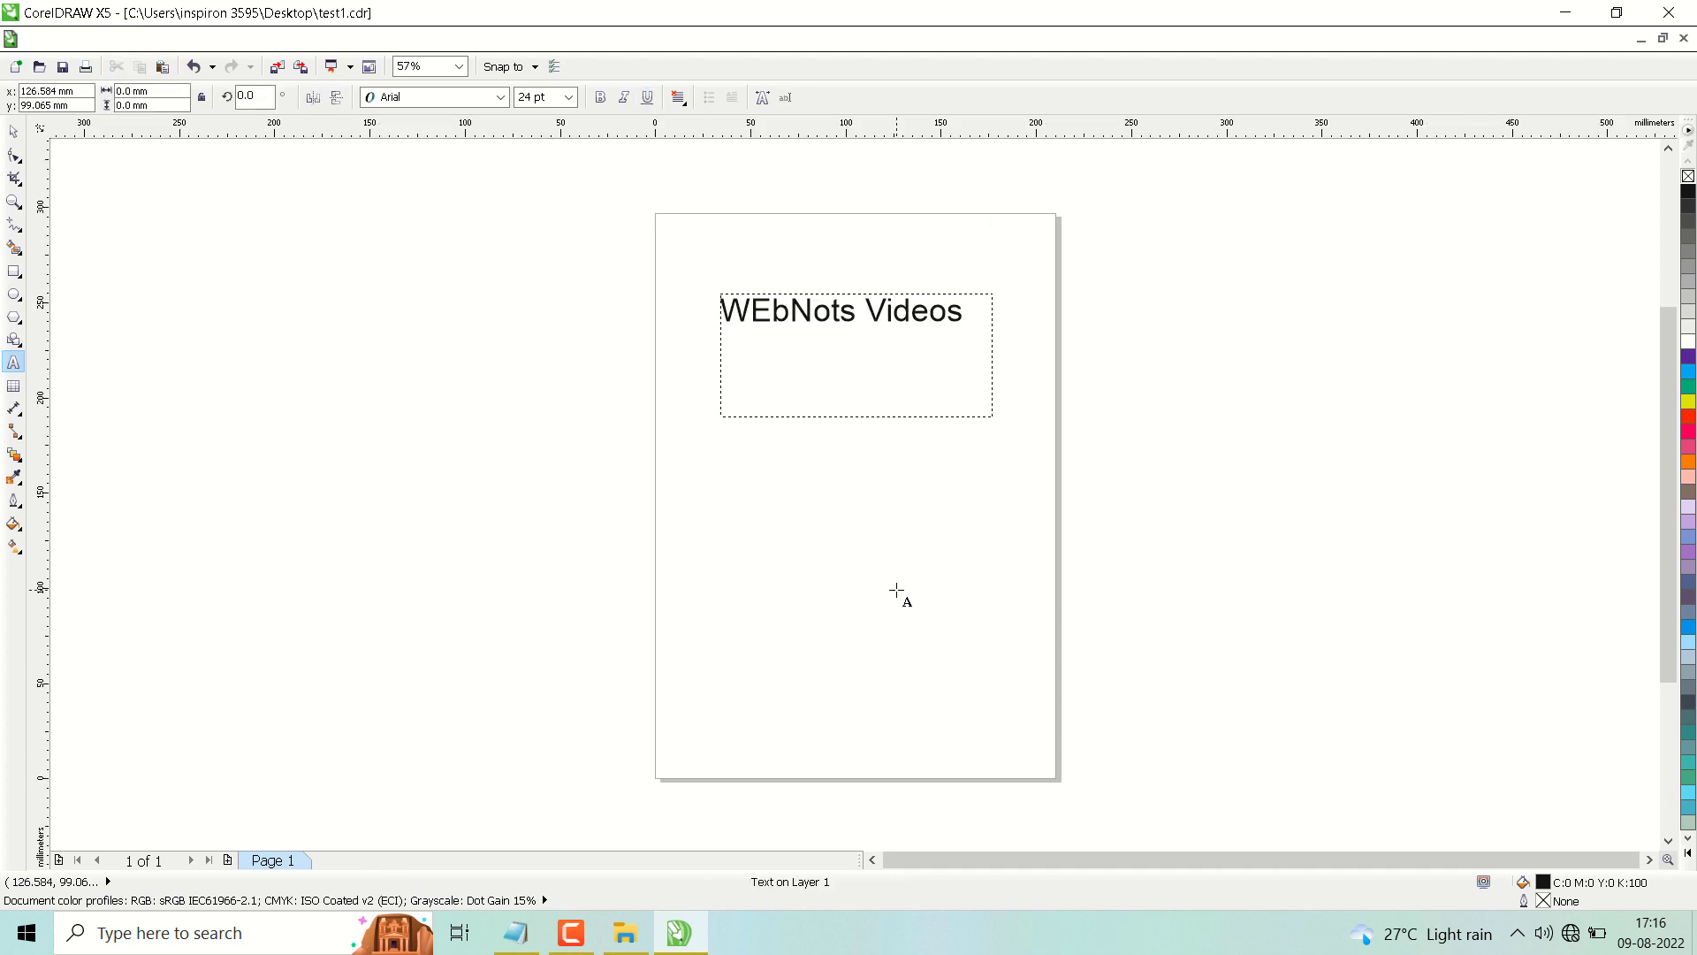
click(965, 315)
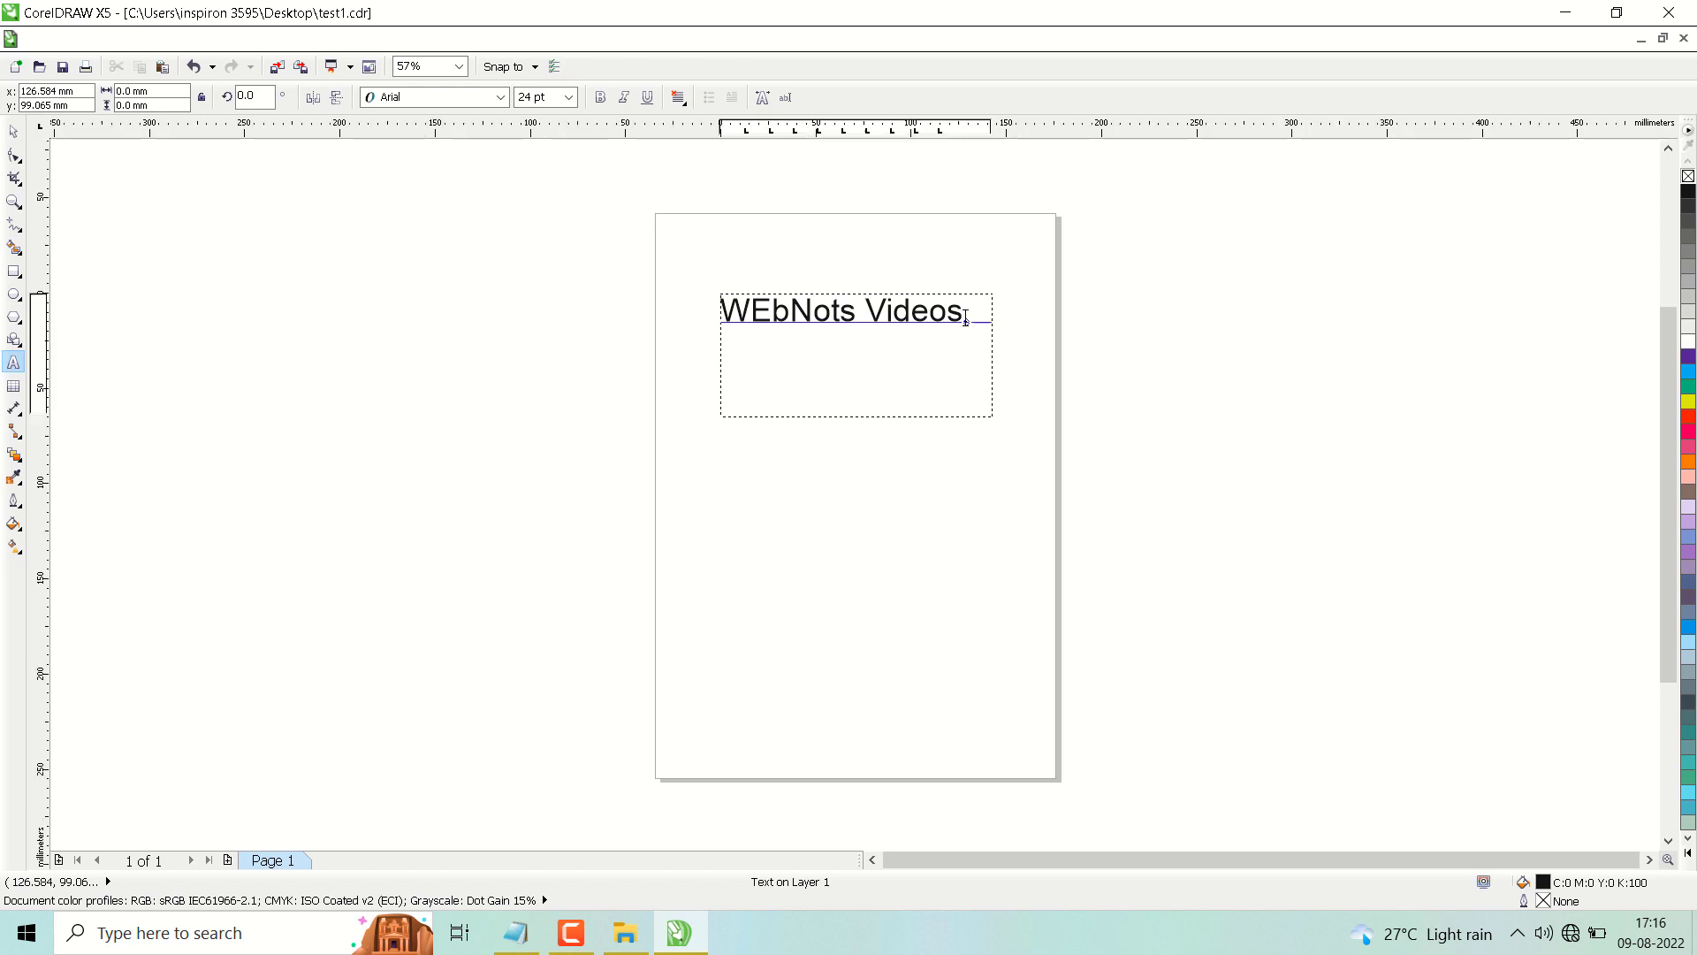
drag(966, 314, 717, 313)
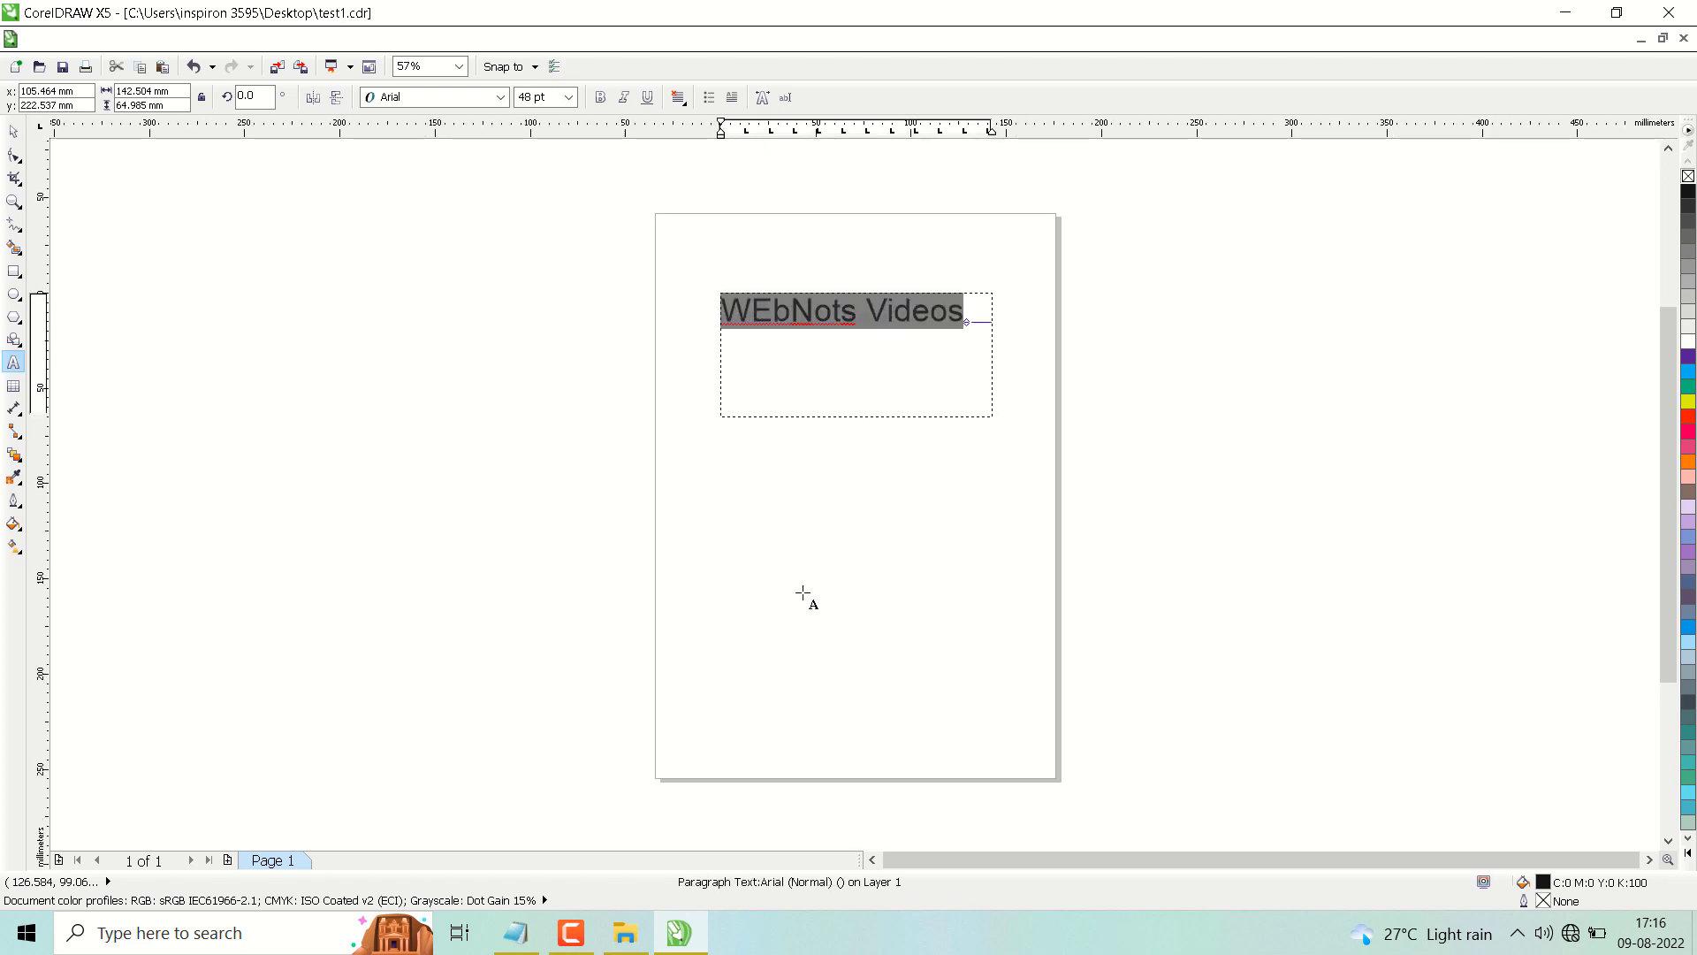
key(ctrl+u)
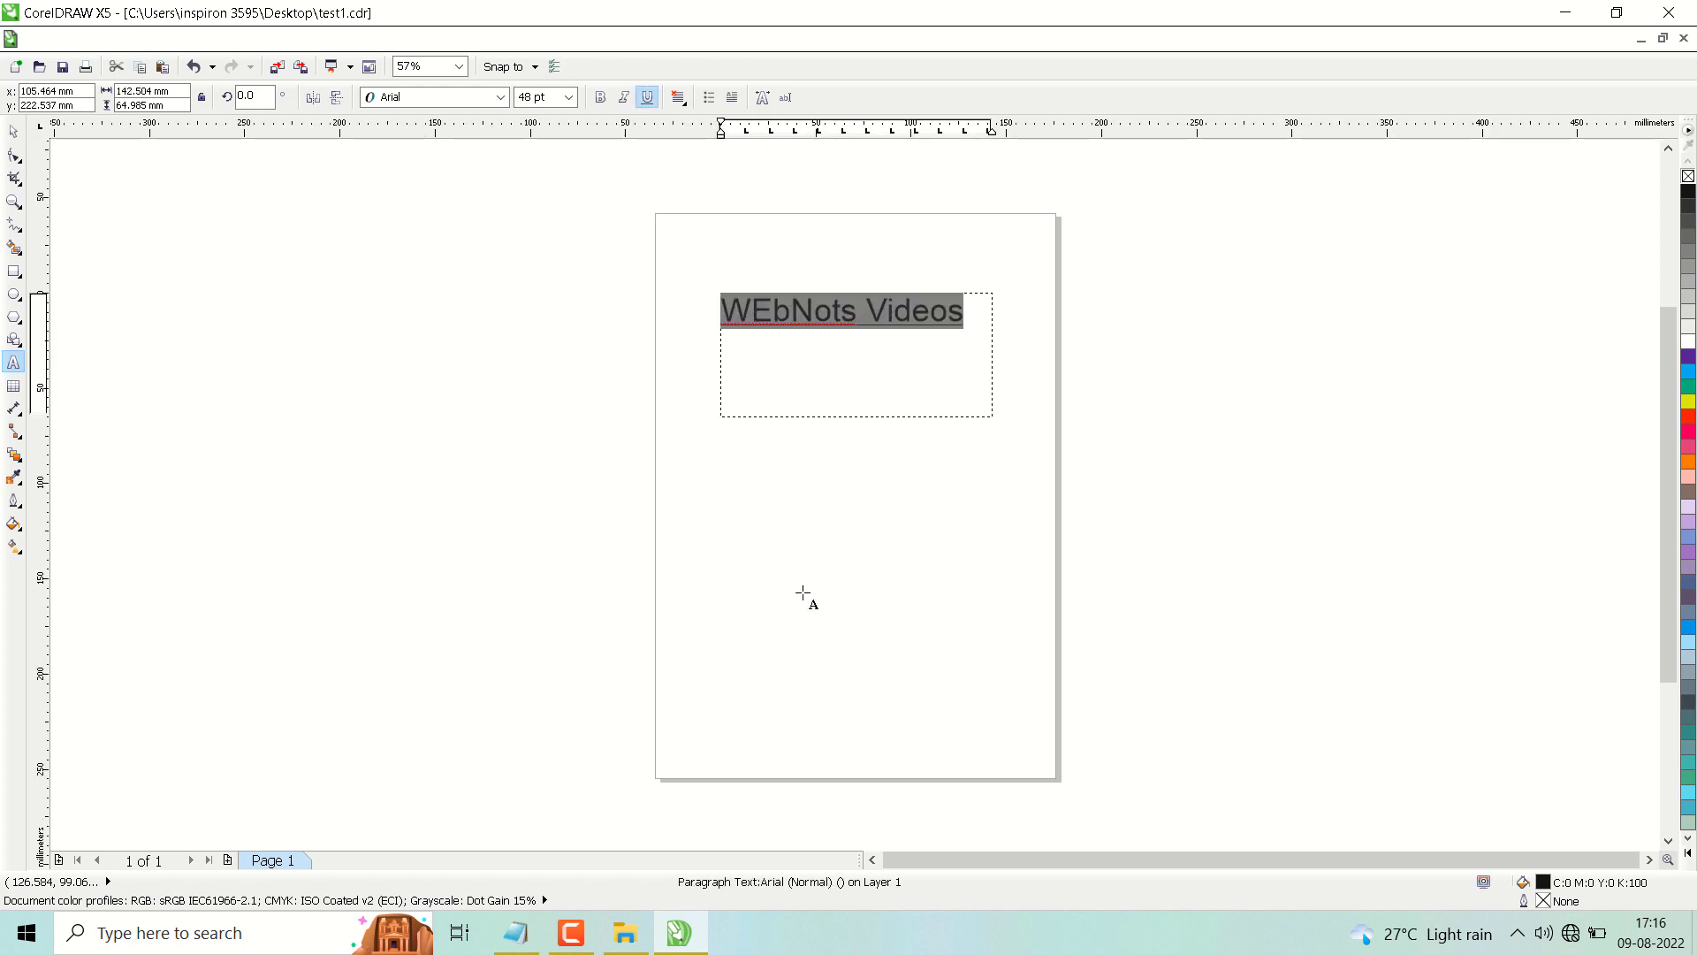
click(805, 585)
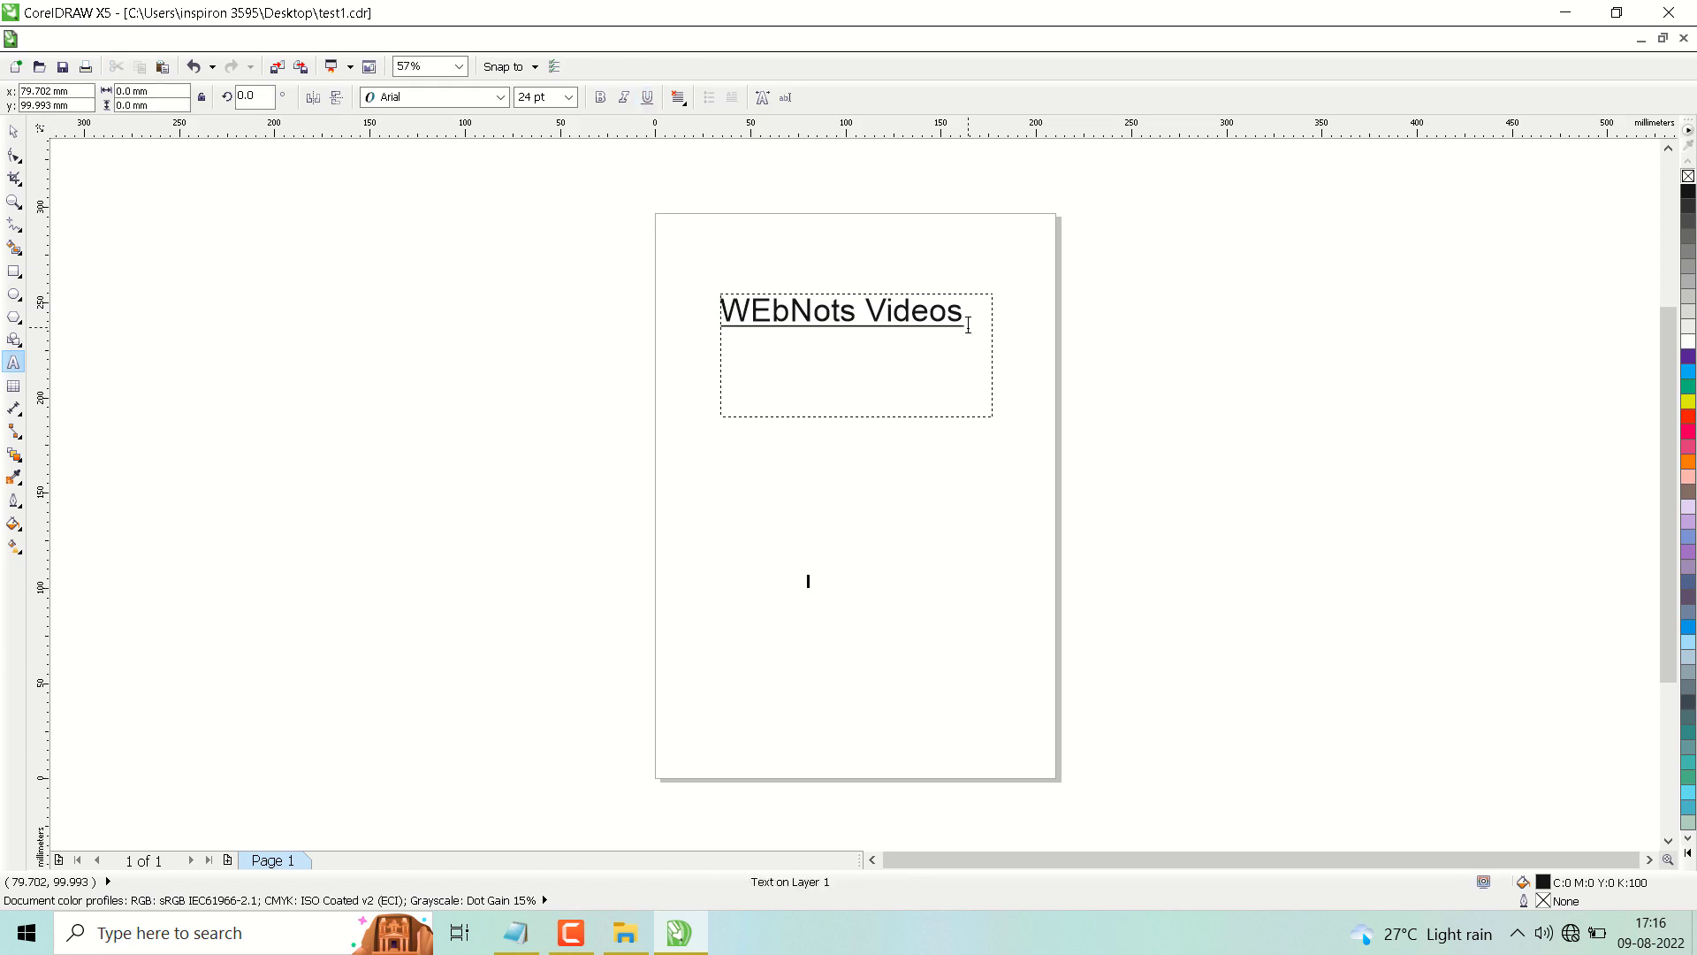
click(972, 378)
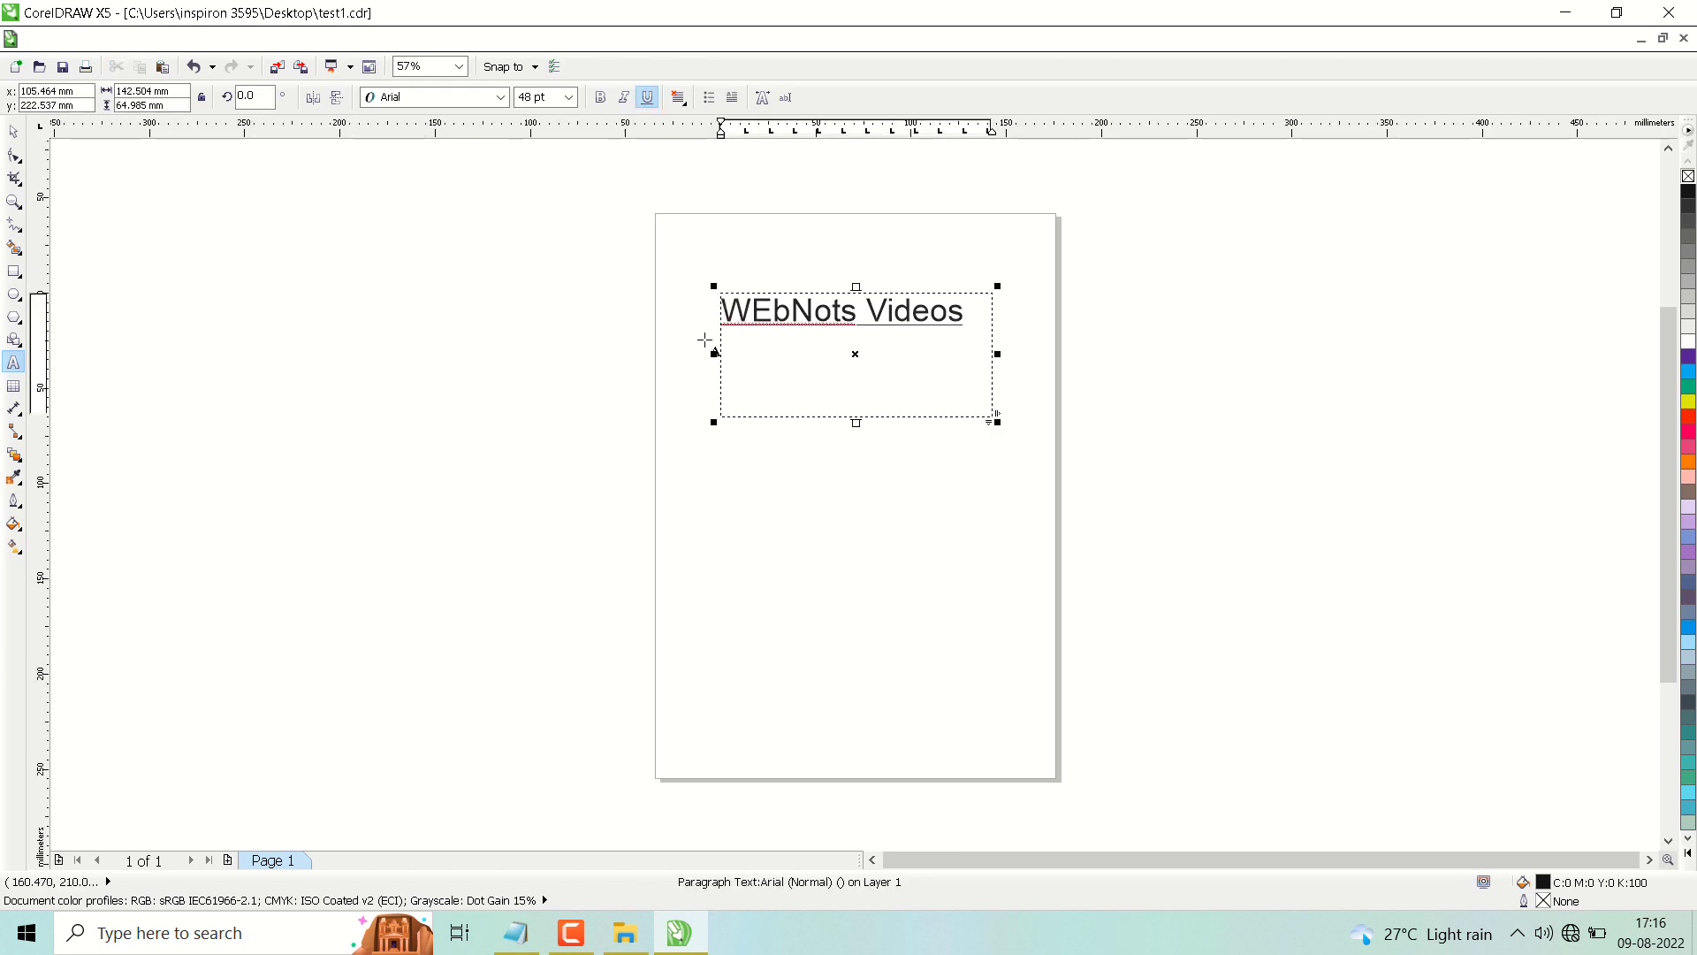
Drag the frame's handles so it fits tightly around the single text line
mouse_move(991, 416)
mouse_down()
mouse_move(963, 322)
mouse_move(1011, 414)
mouse_move(971, 407)
mouse_up()
click(876, 406)
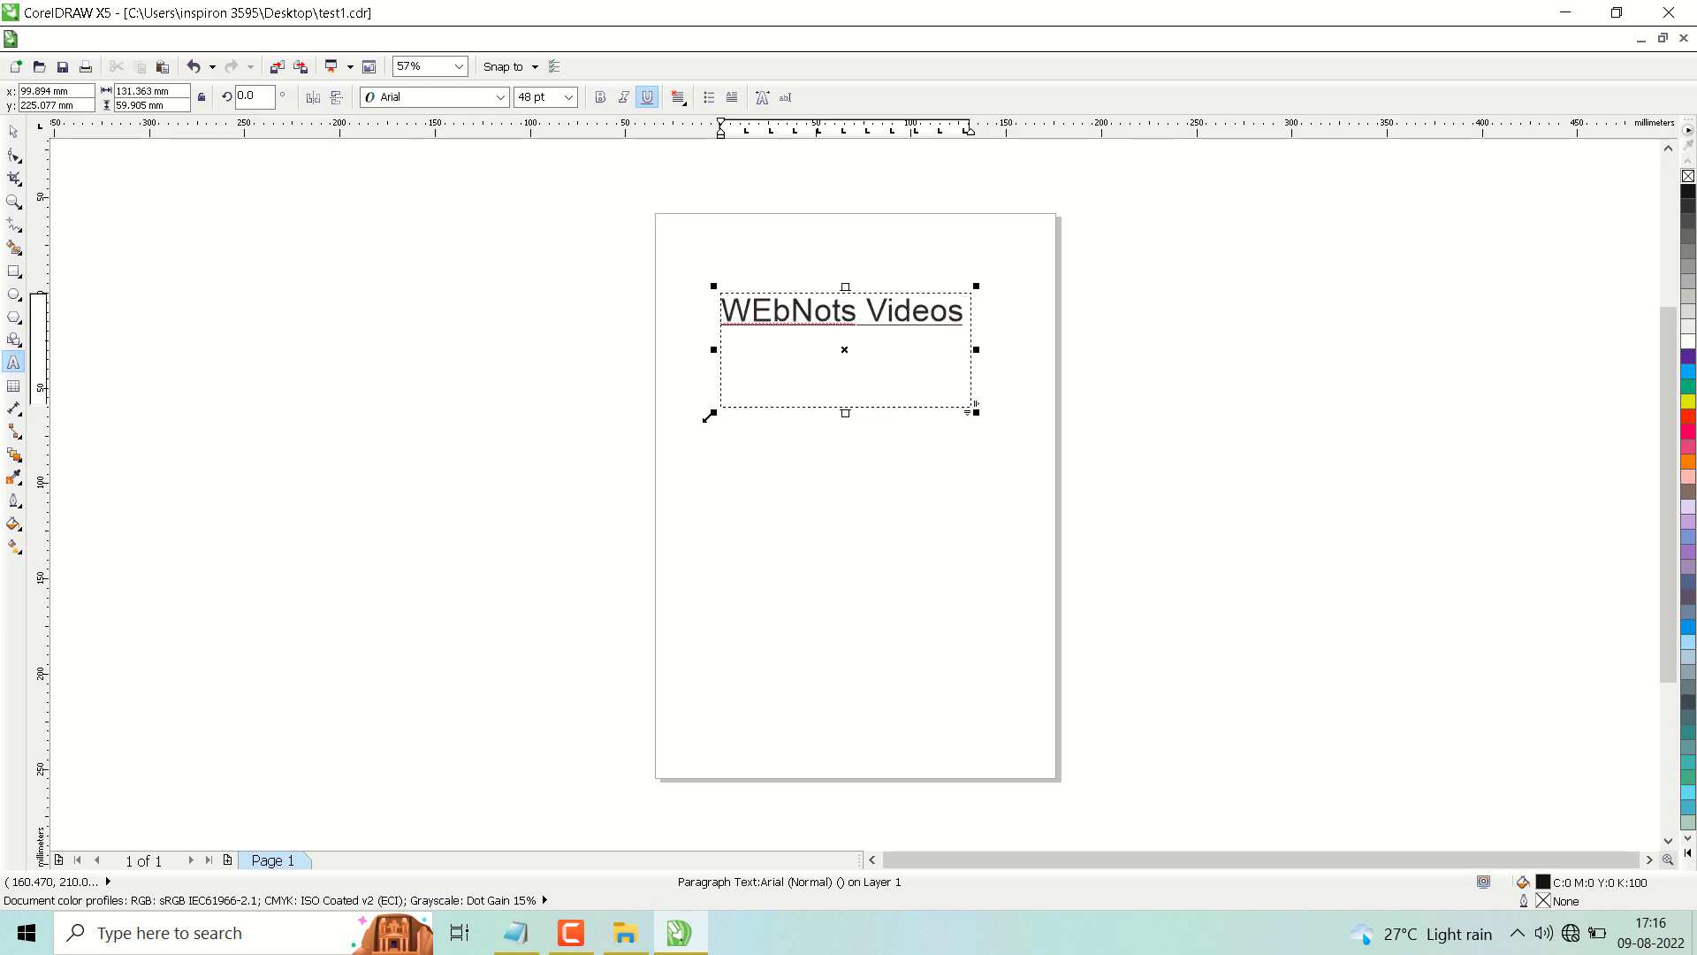
scroll(803, 564, up, 2)
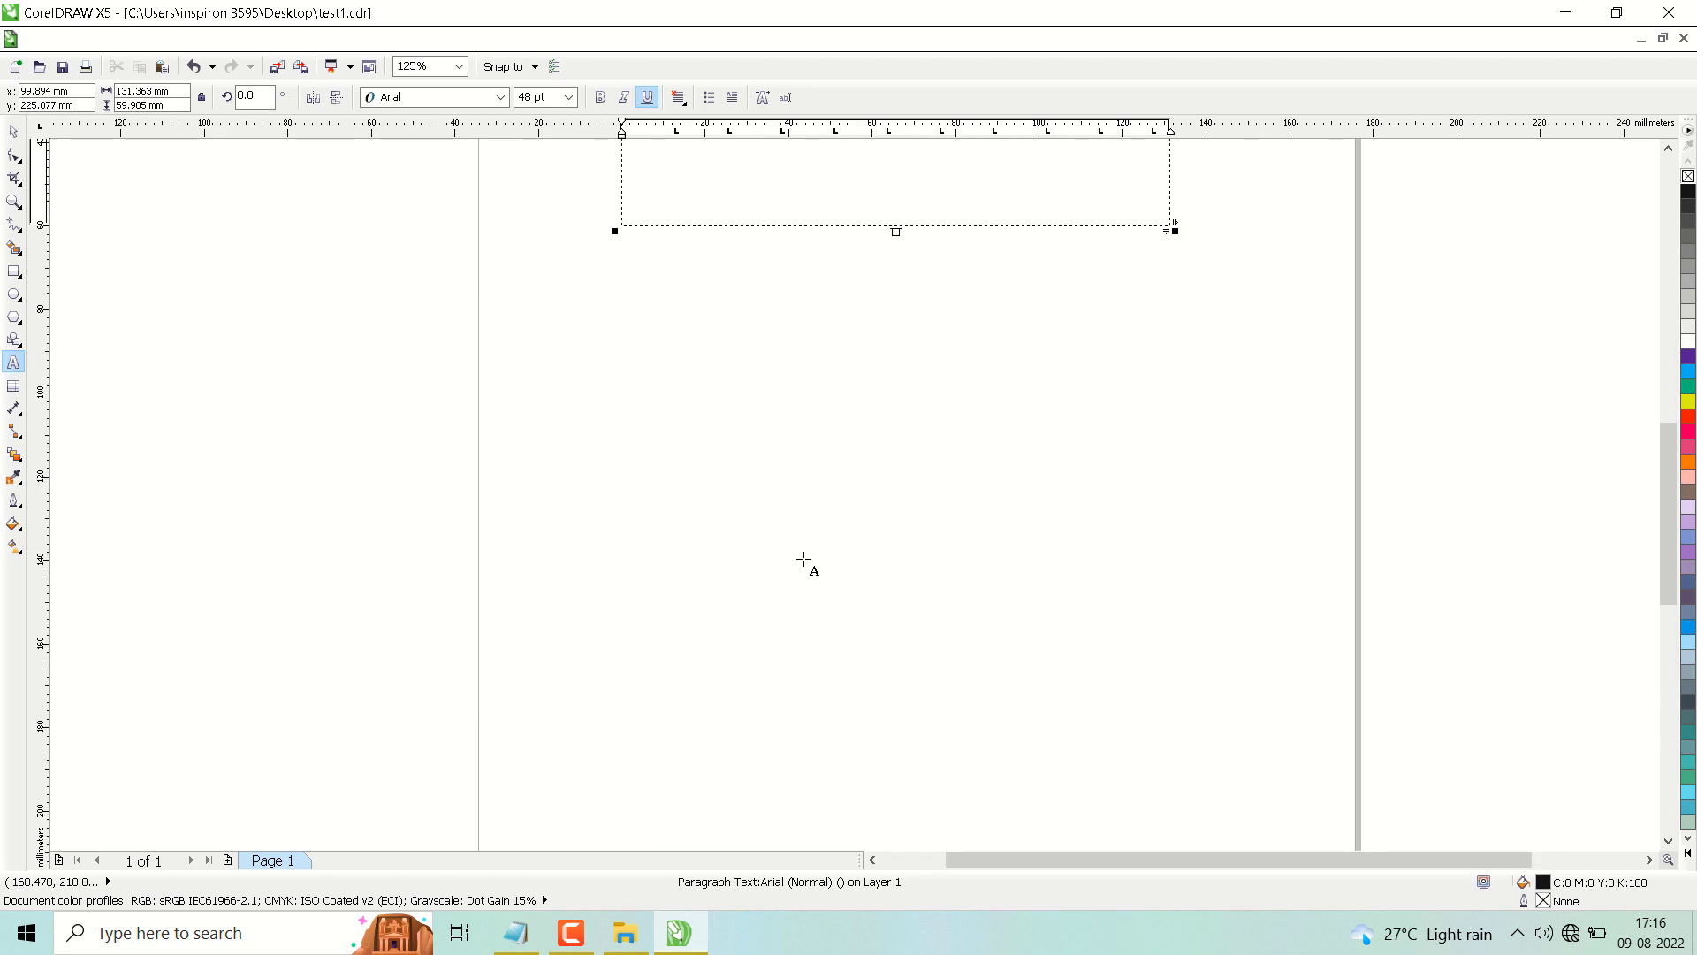
drag(1668, 511, 1636, 384)
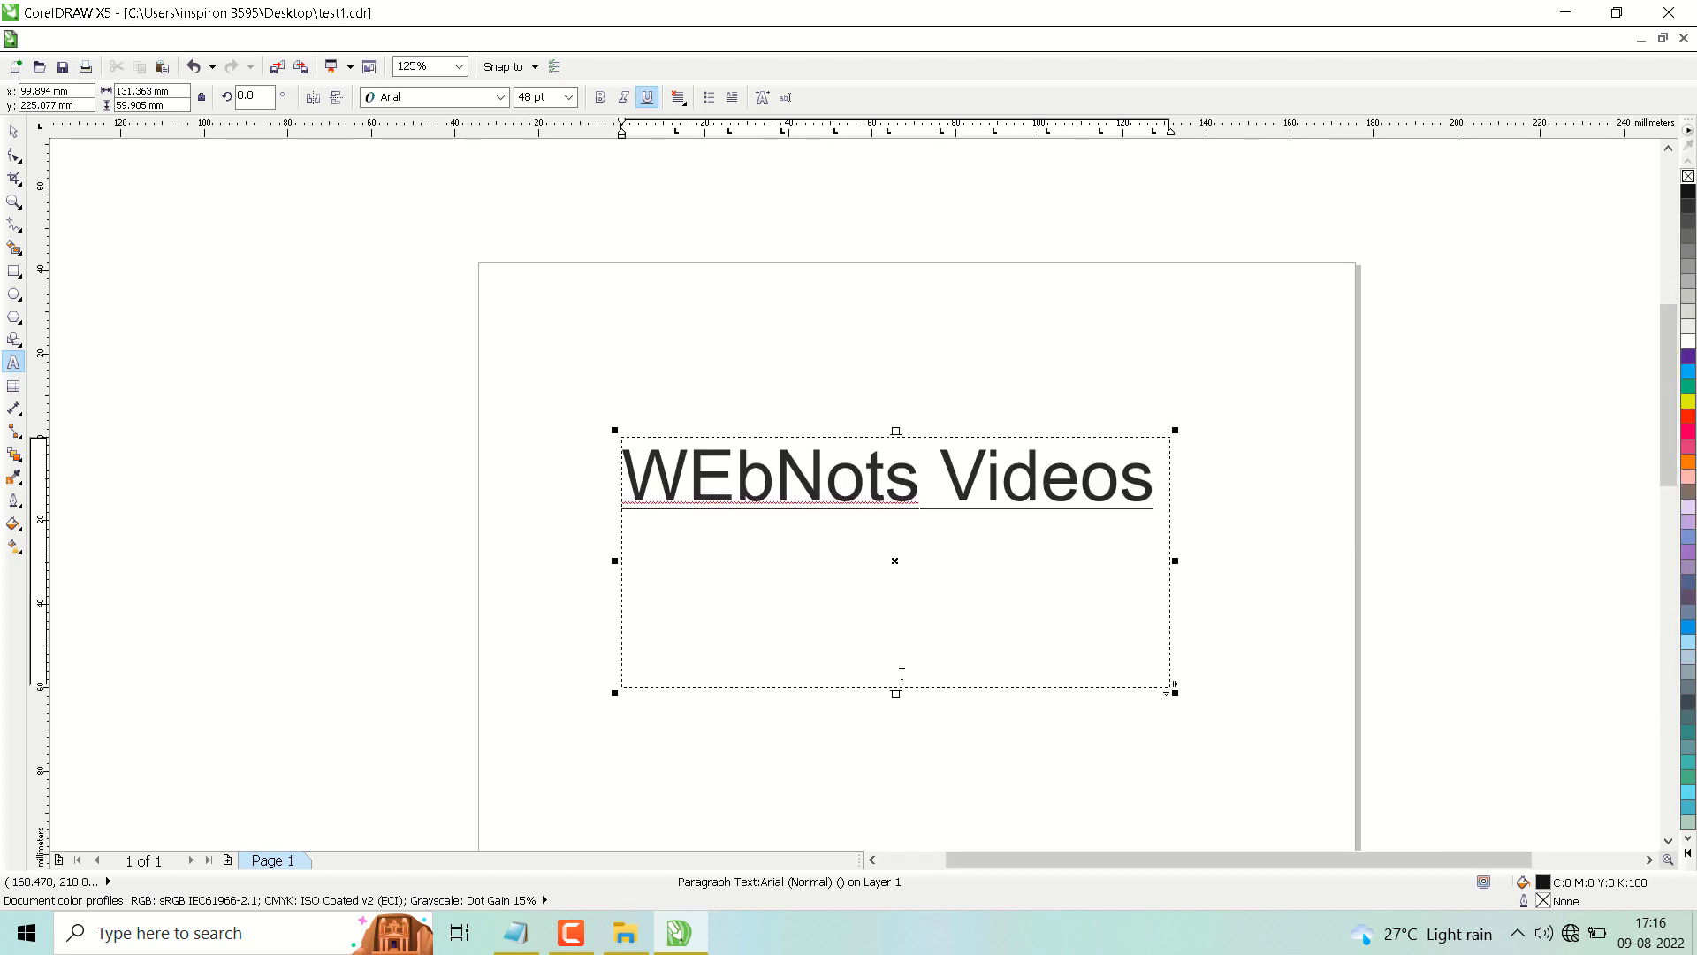
drag(896, 692, 898, 531)
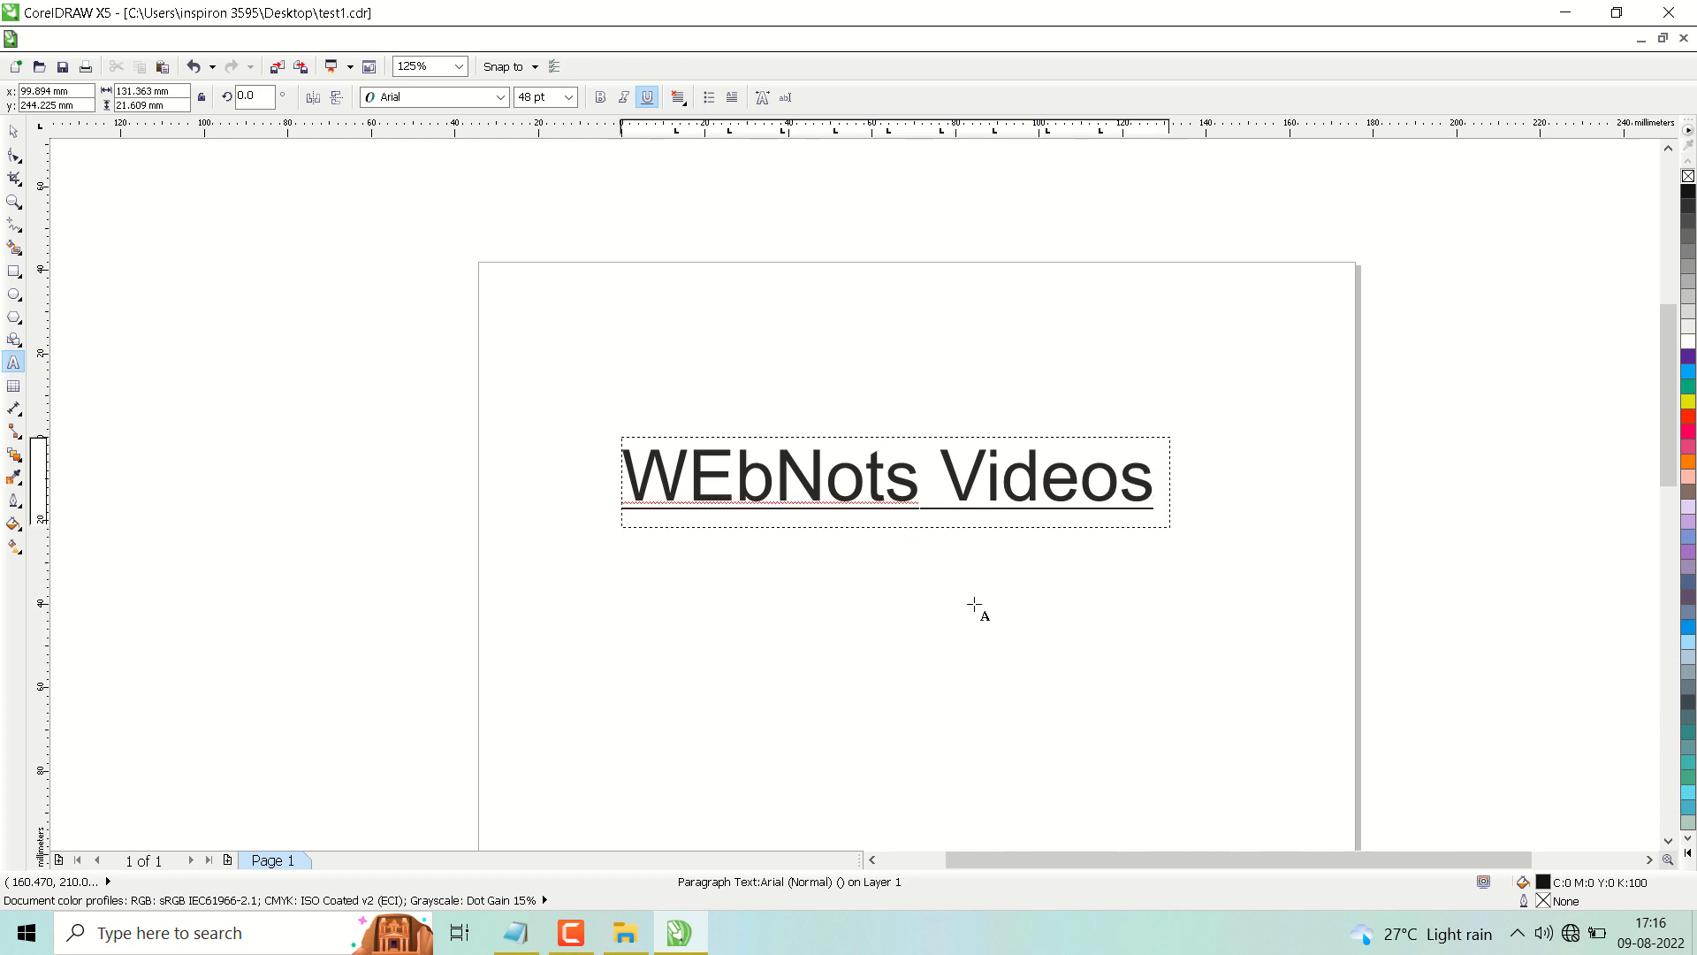